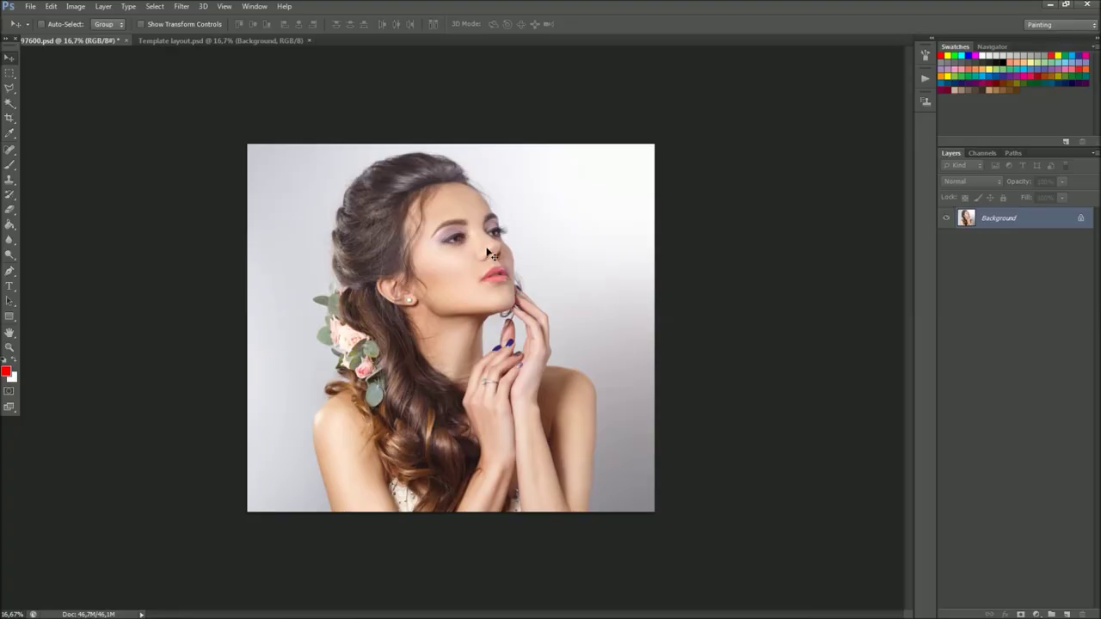
# - Load the vector-sketch Brush .ABR set into the brush presets via the Preset Manager
pyautogui.click(52, 7)
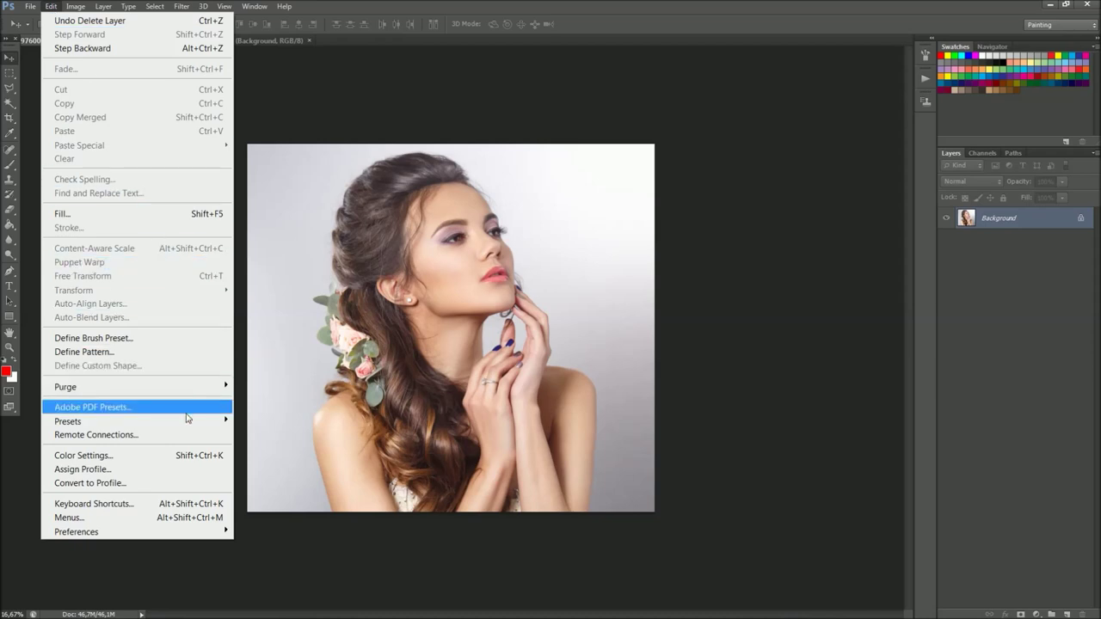
pyautogui.moveTo(68, 421)
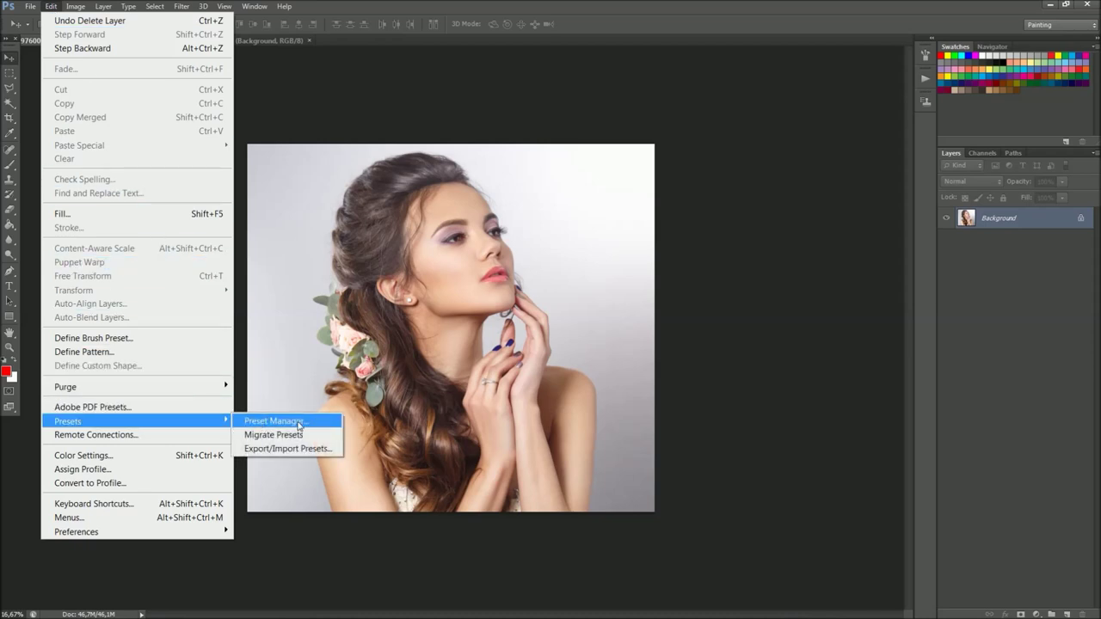
pyautogui.click(318, 426)
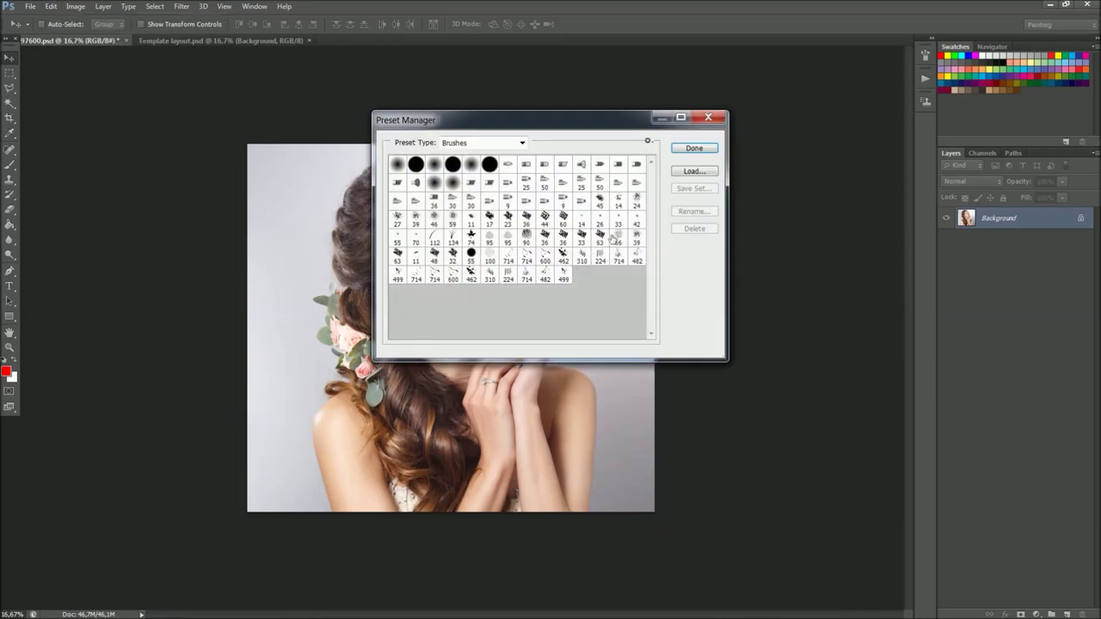
pyautogui.click(693, 172)
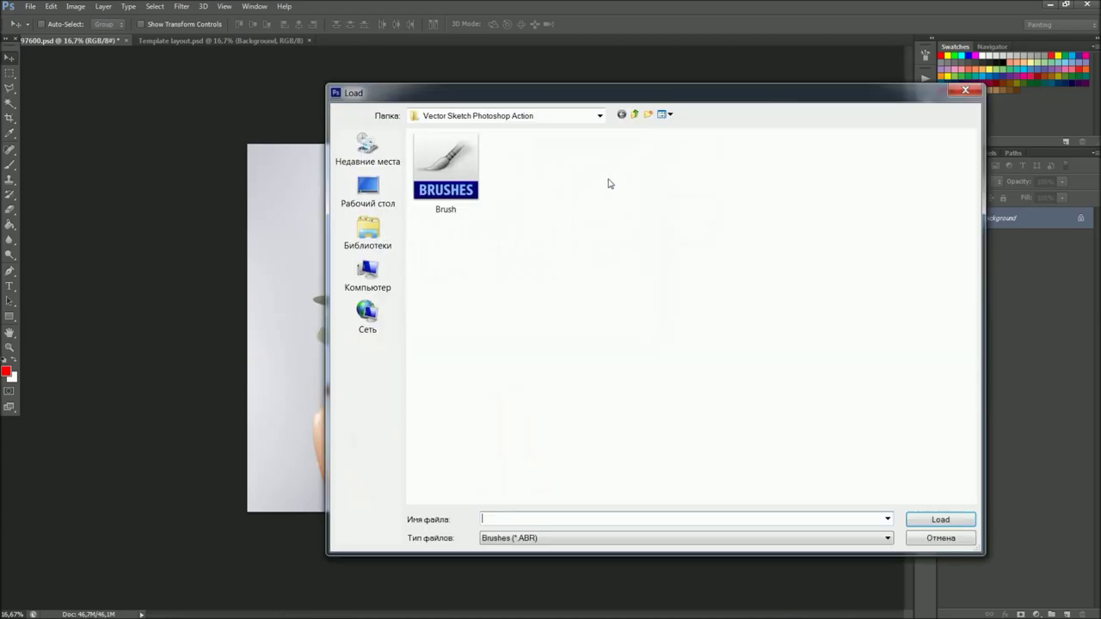
pyautogui.click(466, 180)
pyautogui.click(938, 518)
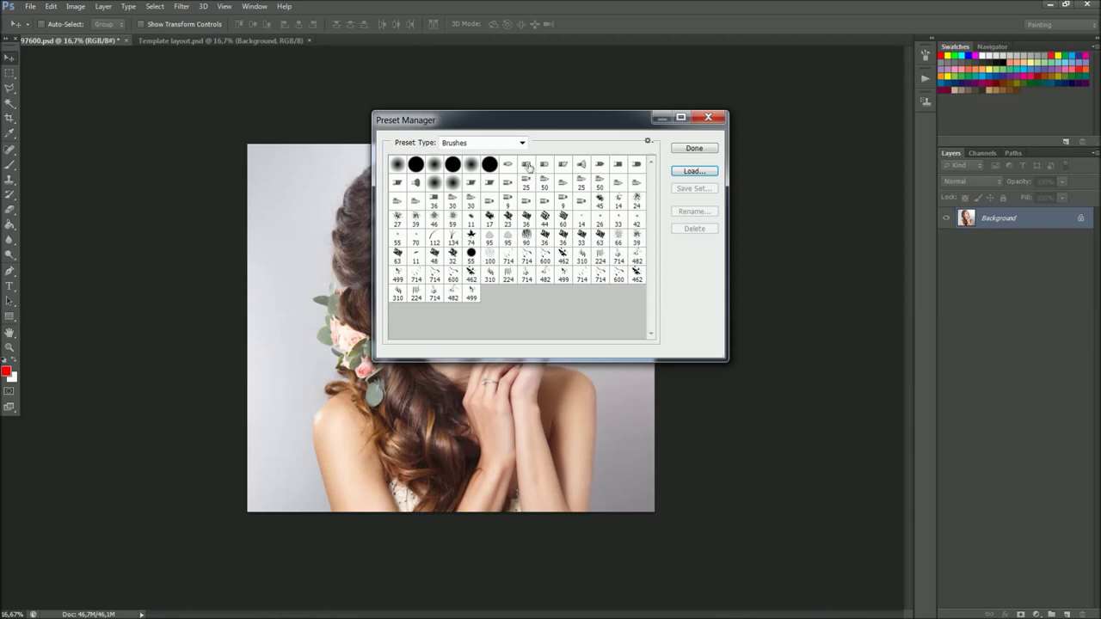
# - Load the Pattern.pat set into the pattern presets and close the Preset Manager
pyautogui.click(522, 143)
pyautogui.click(486, 204)
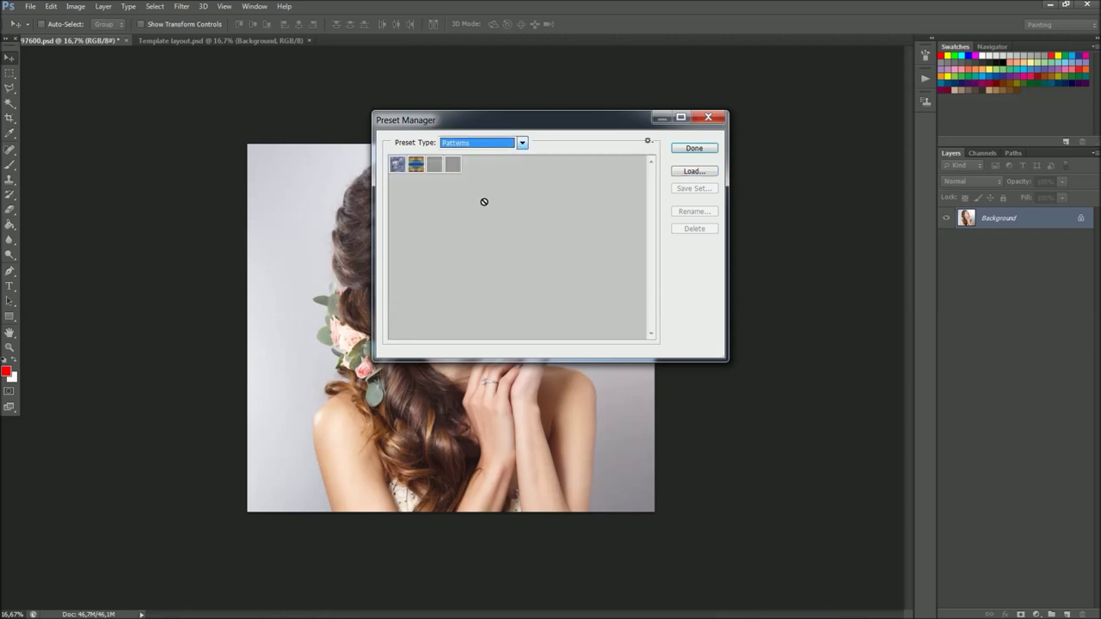
pyautogui.click(688, 173)
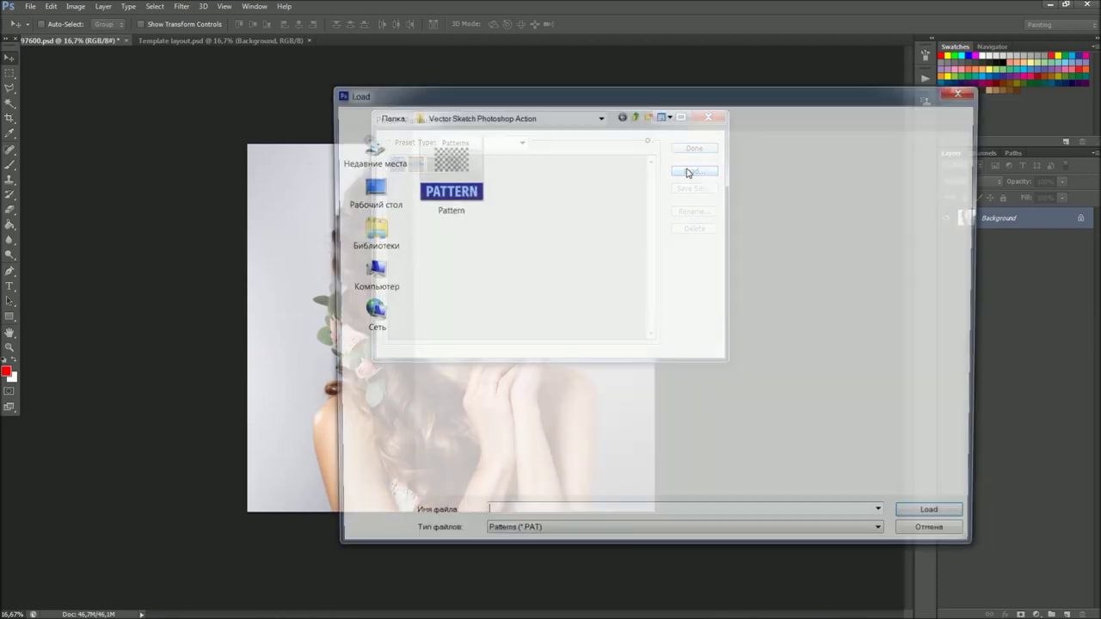
pyautogui.click(447, 172)
pyautogui.click(929, 519)
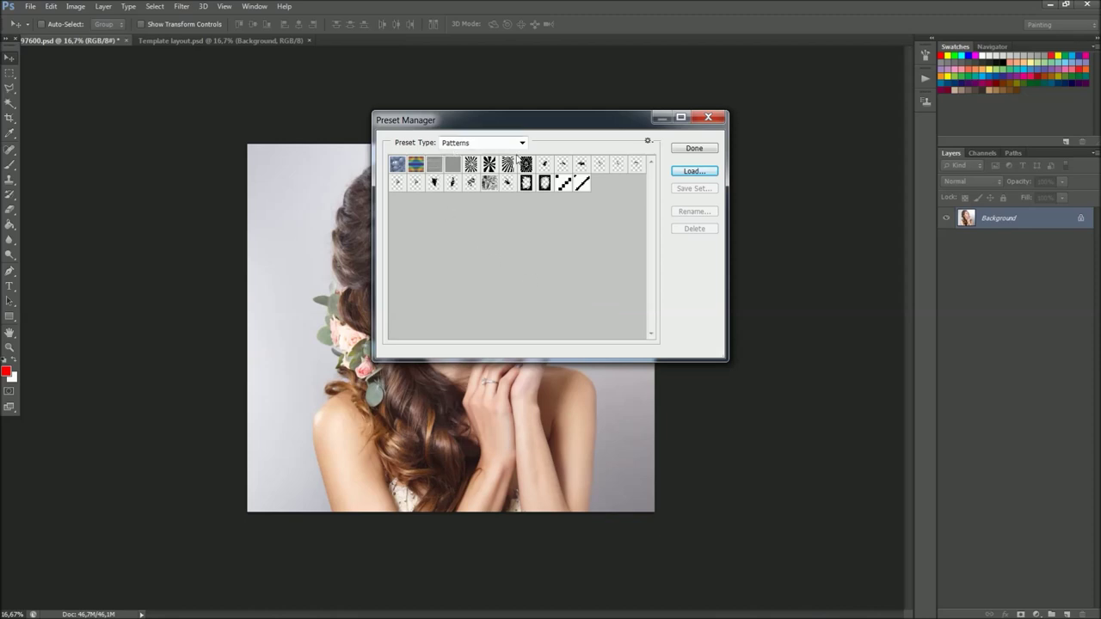
pyautogui.click(690, 150)
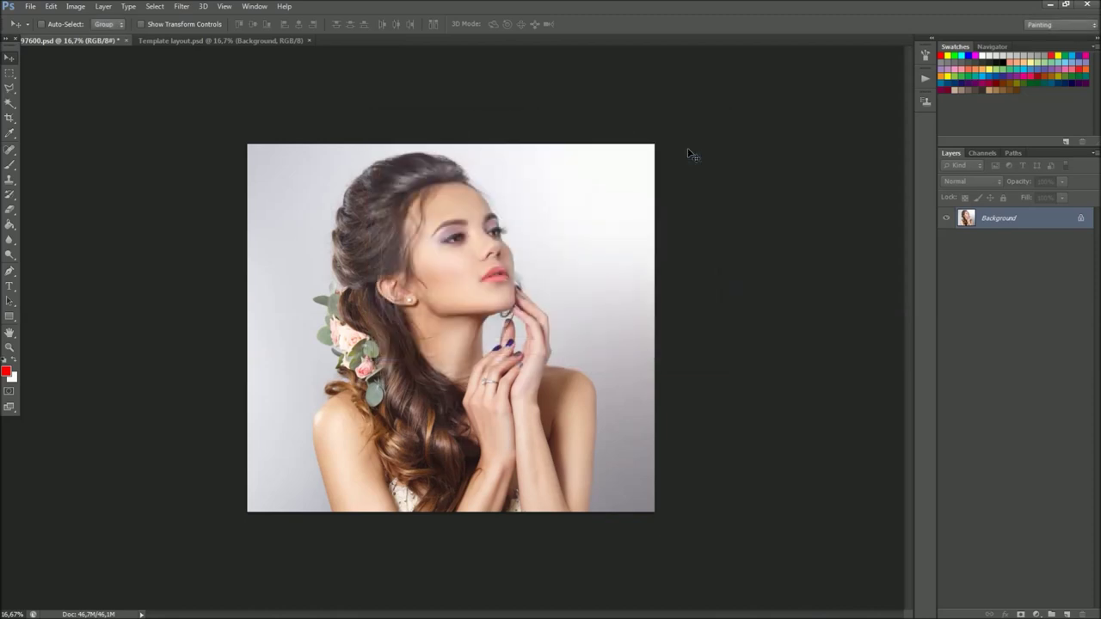
# - Check the image's colour mode and bit depth, then show the Actions panel
pyautogui.click(75, 7)
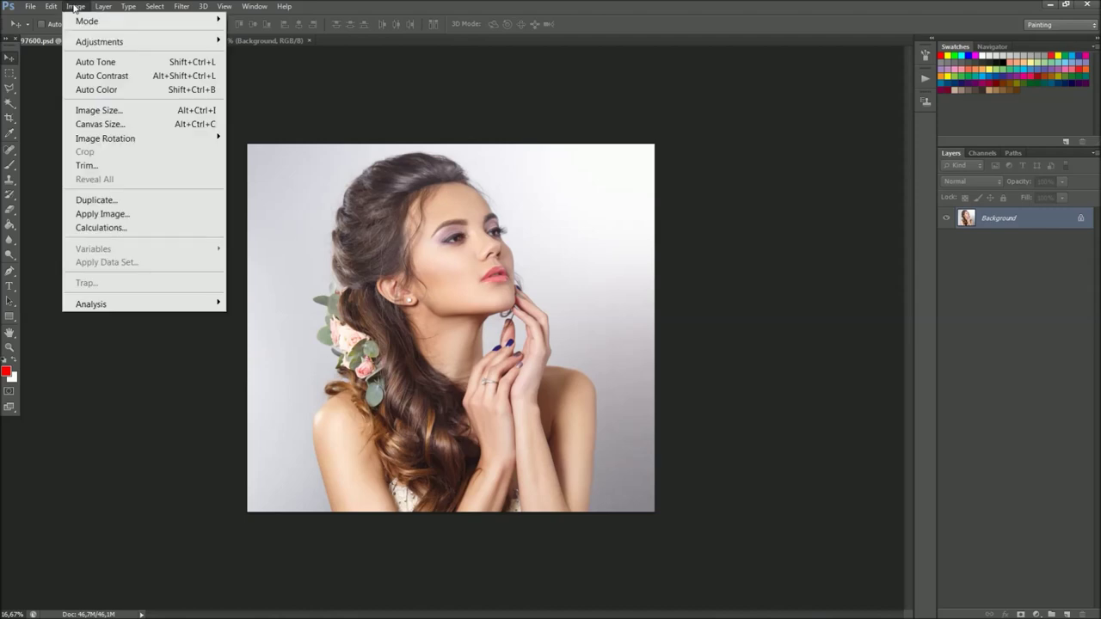
pyautogui.moveTo(87, 20)
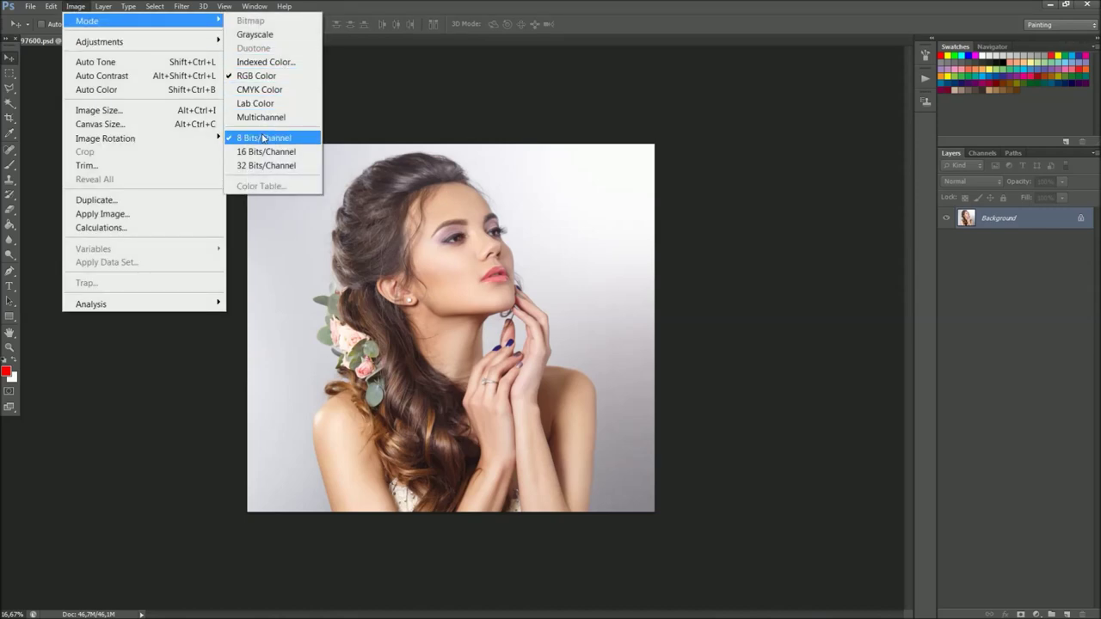
pyautogui.click(588, 21)
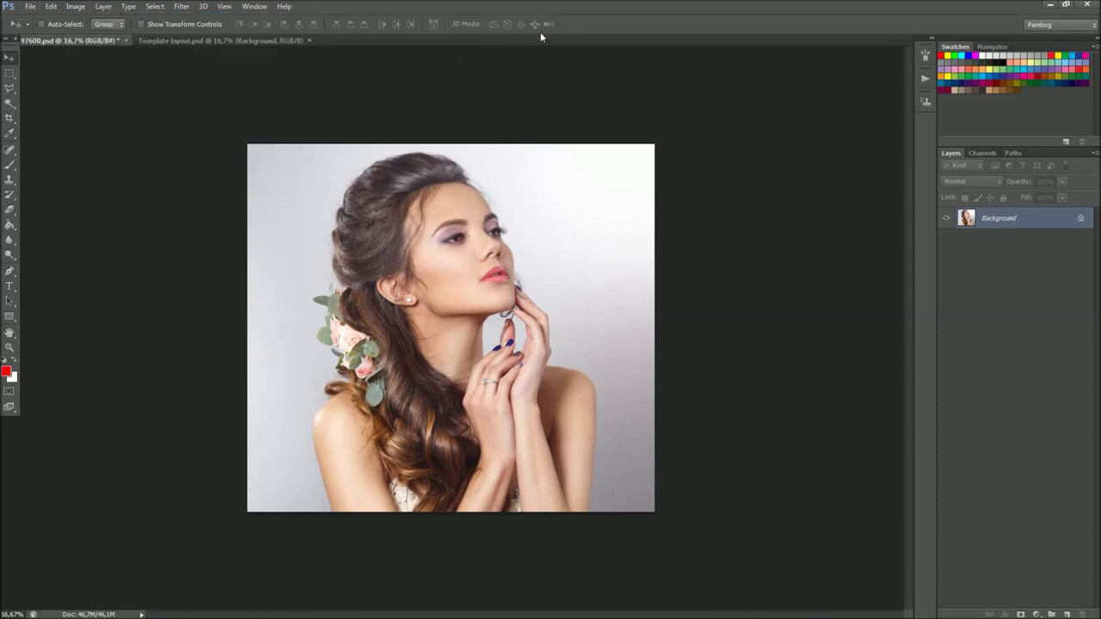
pyautogui.click(253, 7)
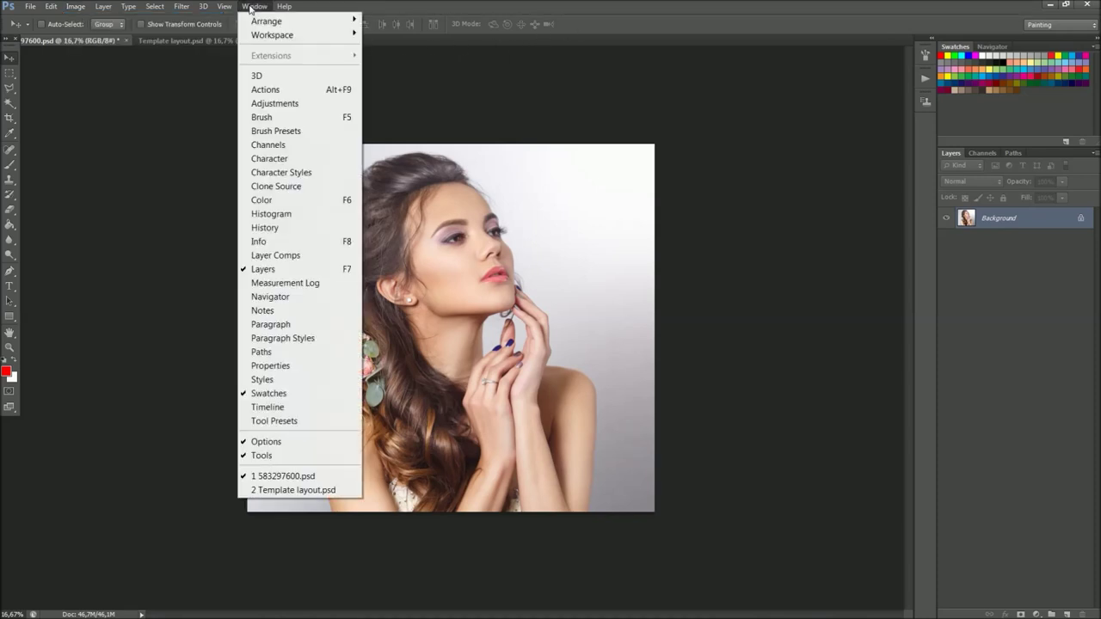
pyautogui.click(284, 91)
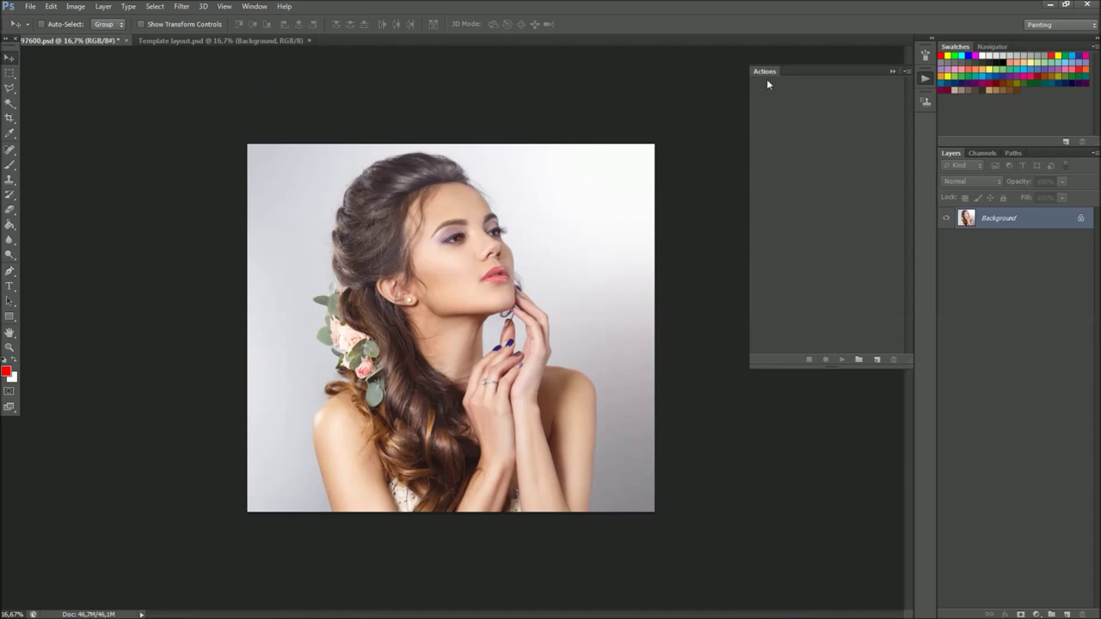
# - Load the Vector Sketch Photoshop Action .ATN file and select its PLAY action
pyautogui.click(907, 73)
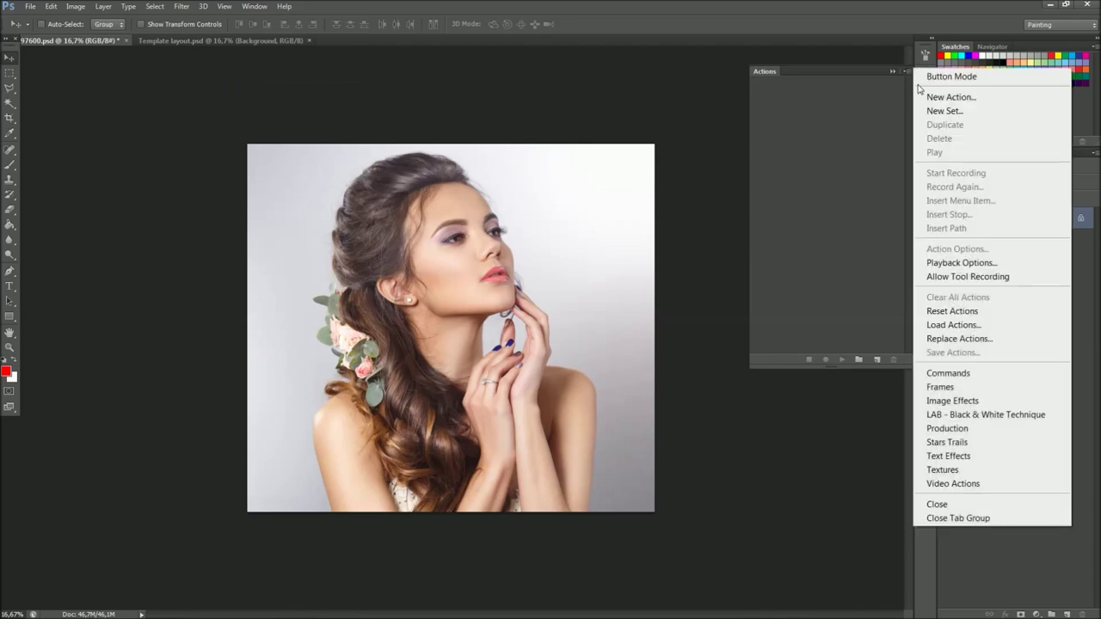
pyautogui.click(1003, 329)
pyautogui.click(464, 193)
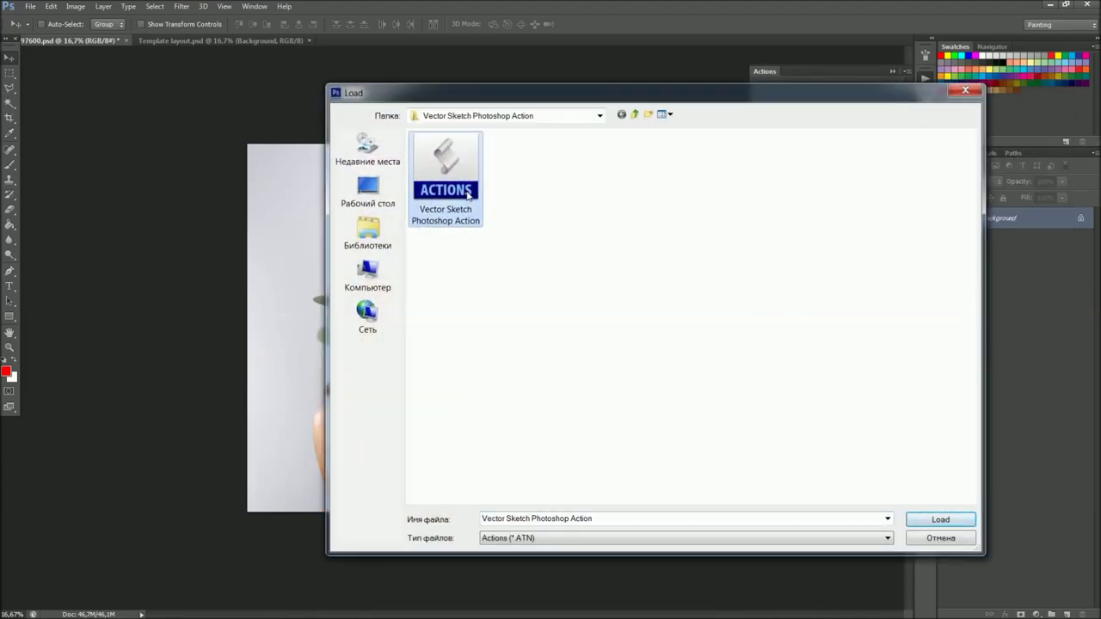
pyautogui.click(914, 518)
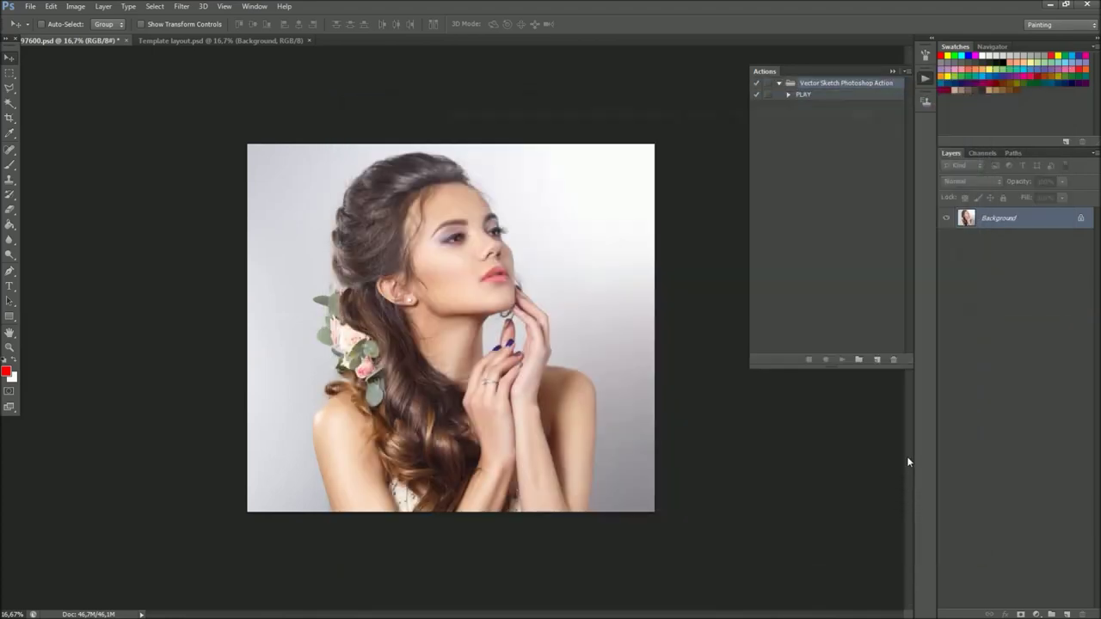
pyautogui.click(823, 95)
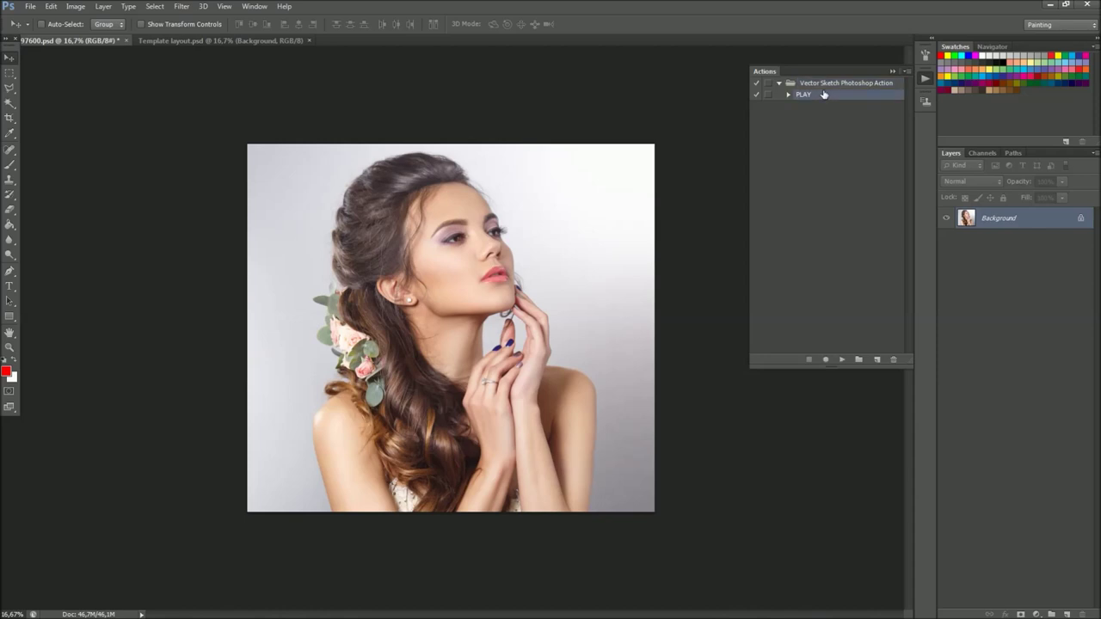
# - Confirm the Layers panel options so copied layers get 'copy' in their names
pyautogui.click(1096, 153)
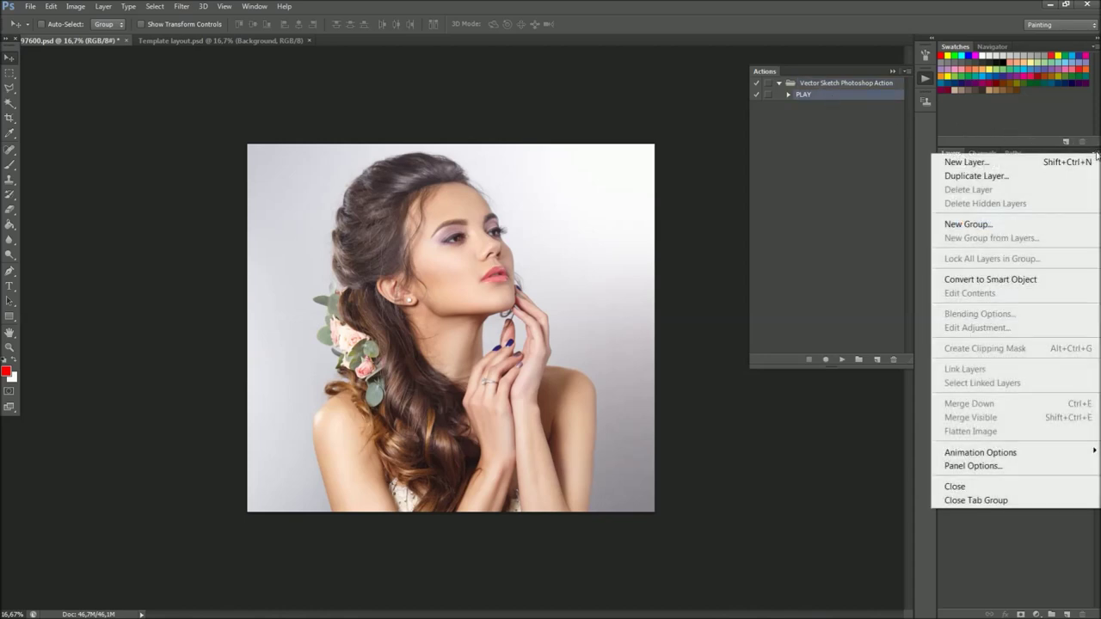
pyautogui.click(1015, 469)
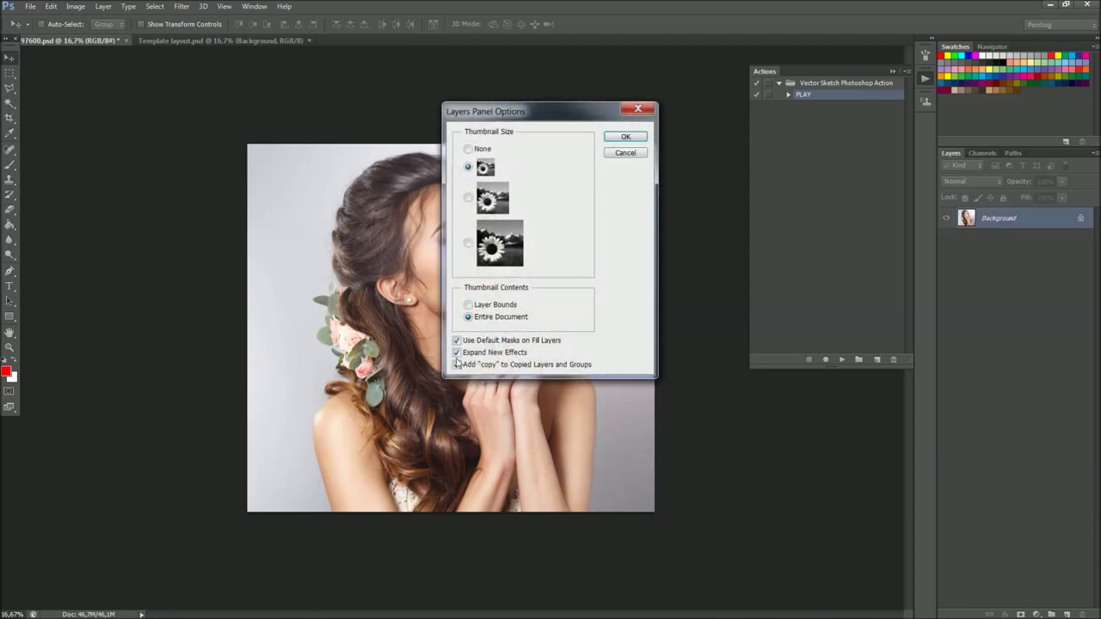
pyautogui.click(609, 138)
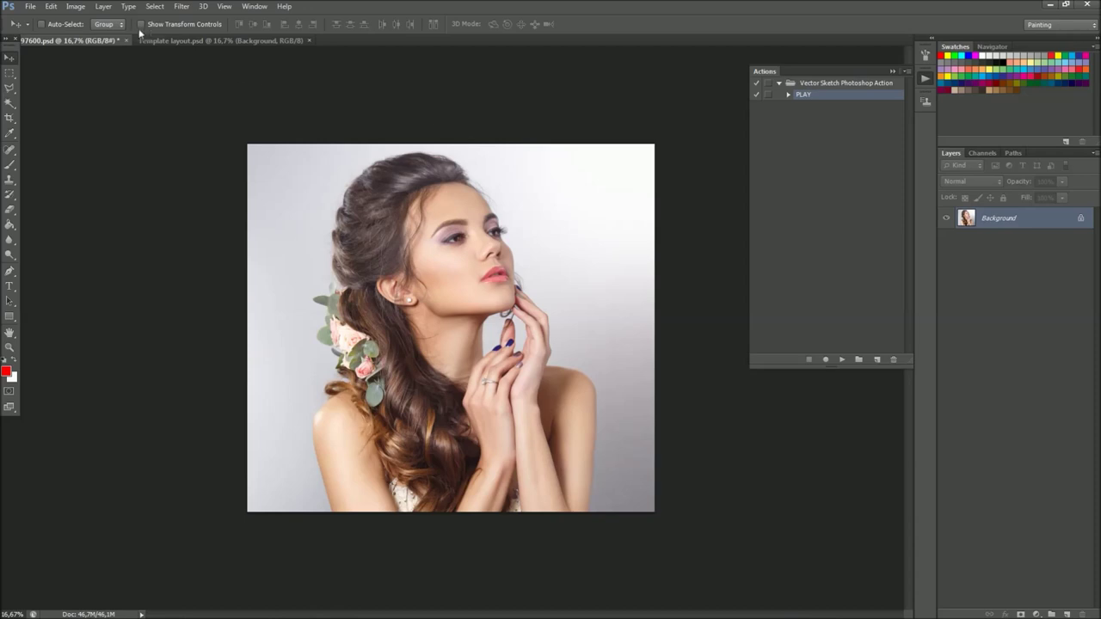
# - Create a new empty Layer 1 above the Background
pyautogui.click(103, 6)
pyautogui.moveTo(113, 20)
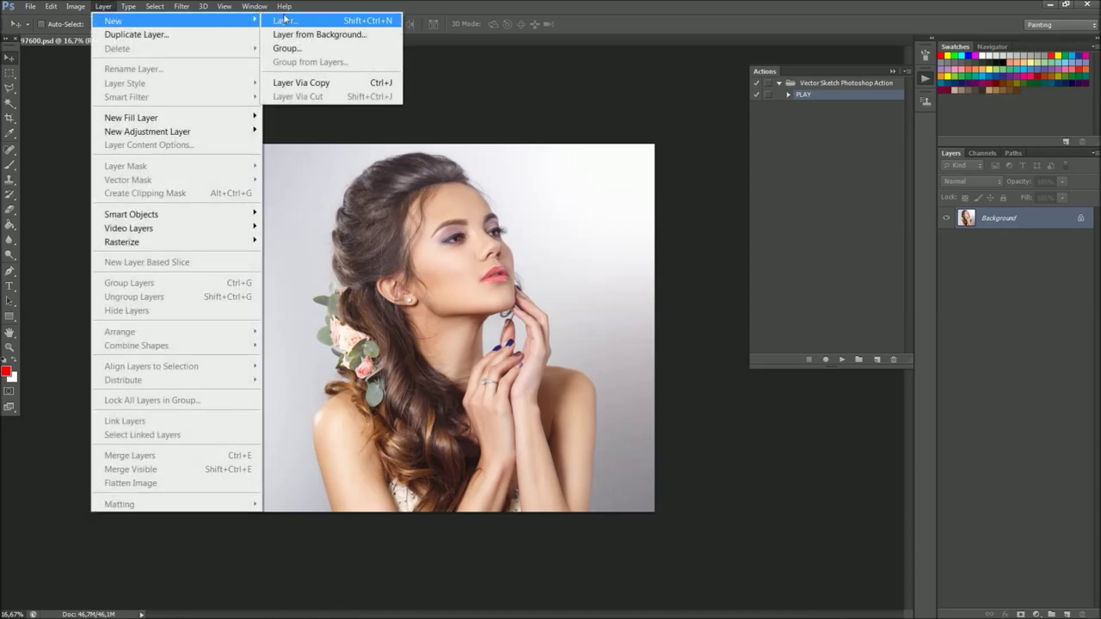
pyautogui.click(285, 20)
pyautogui.click(833, 414)
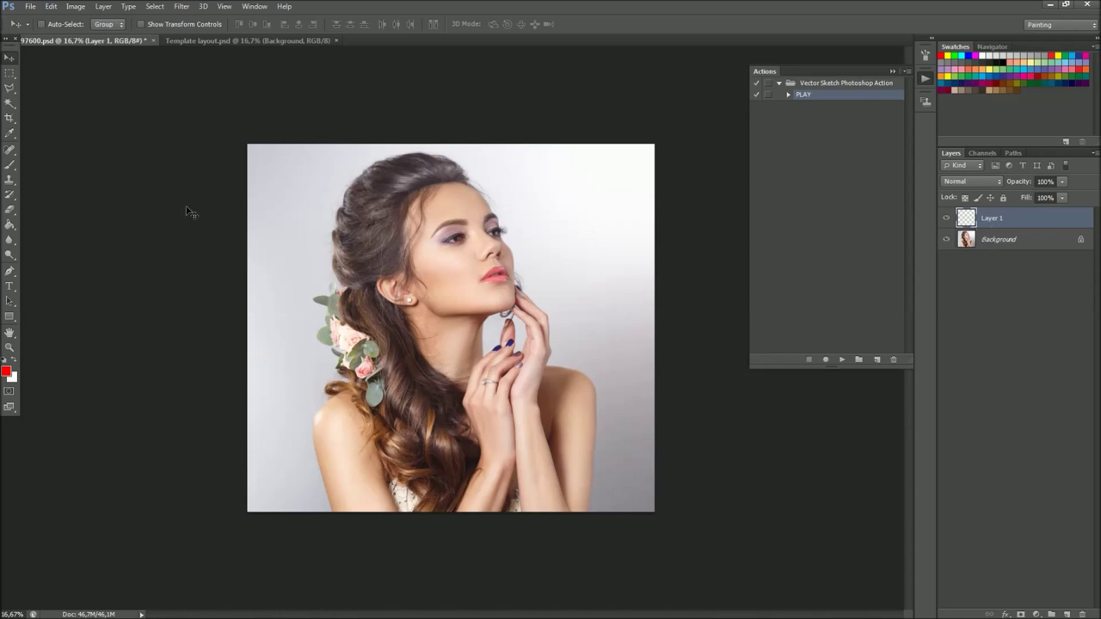
pyautogui.click(9, 164)
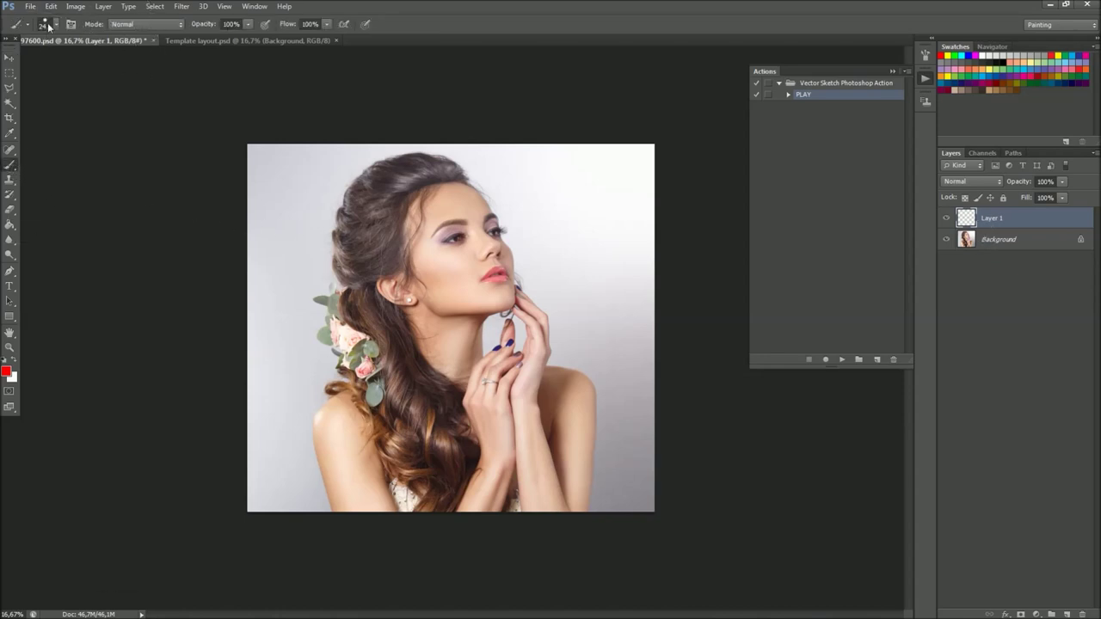
# - Select the whole woman from the background with the Quick Selection tool
pyautogui.click(9, 89)
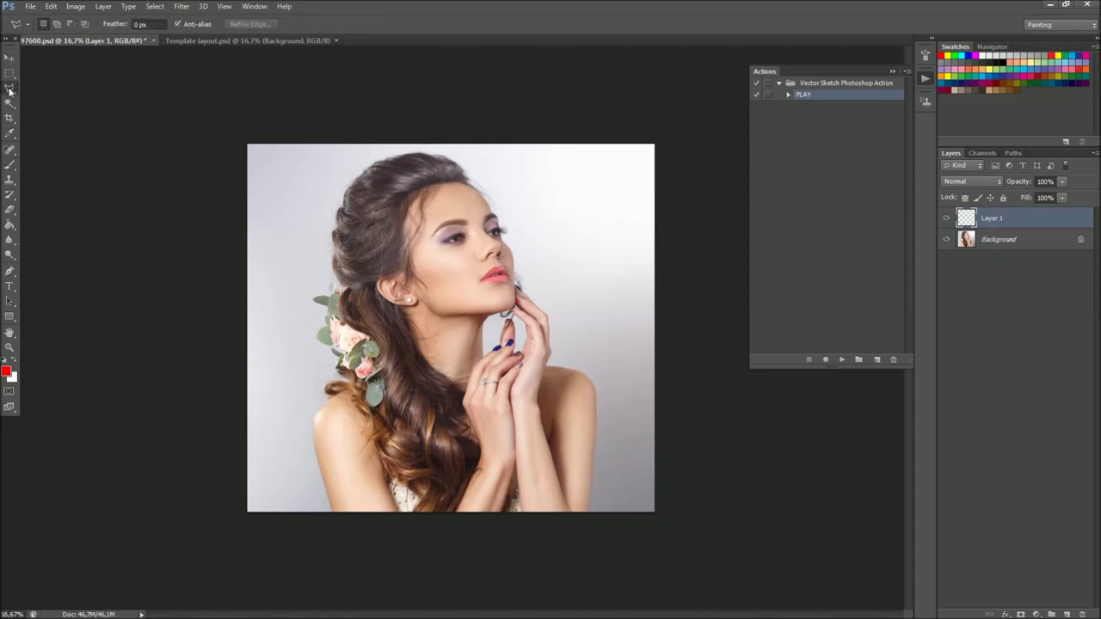
pyautogui.rightClick(10, 90)
pyautogui.click(10, 103)
pyautogui.rightClick(13, 105)
pyautogui.click(48, 101)
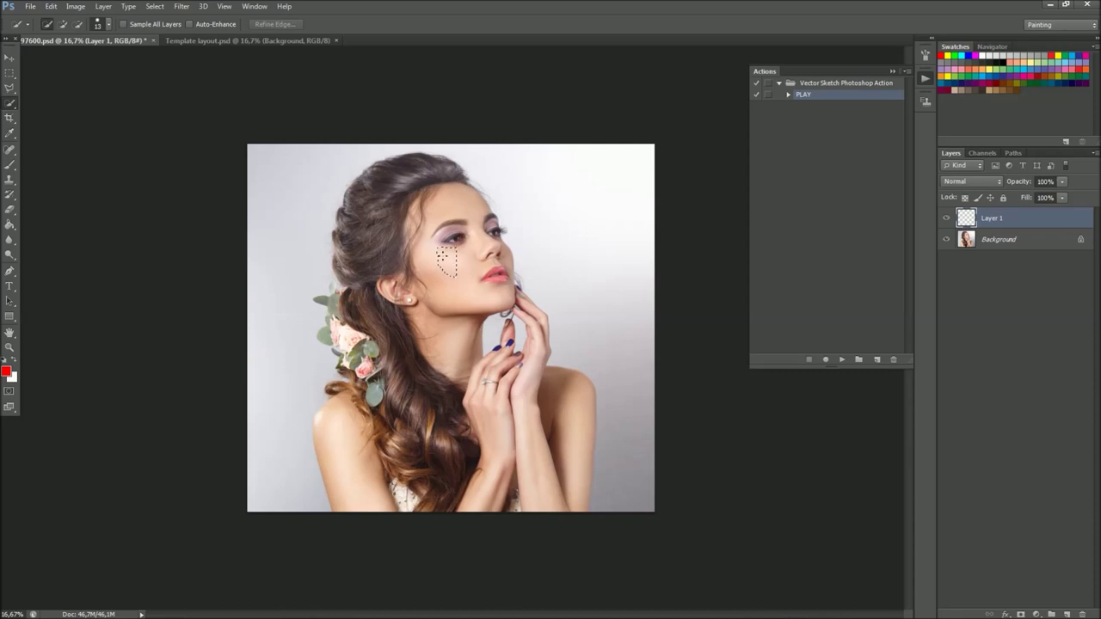
pyautogui.moveTo(456, 258); pyautogui.dragTo(447, 387)
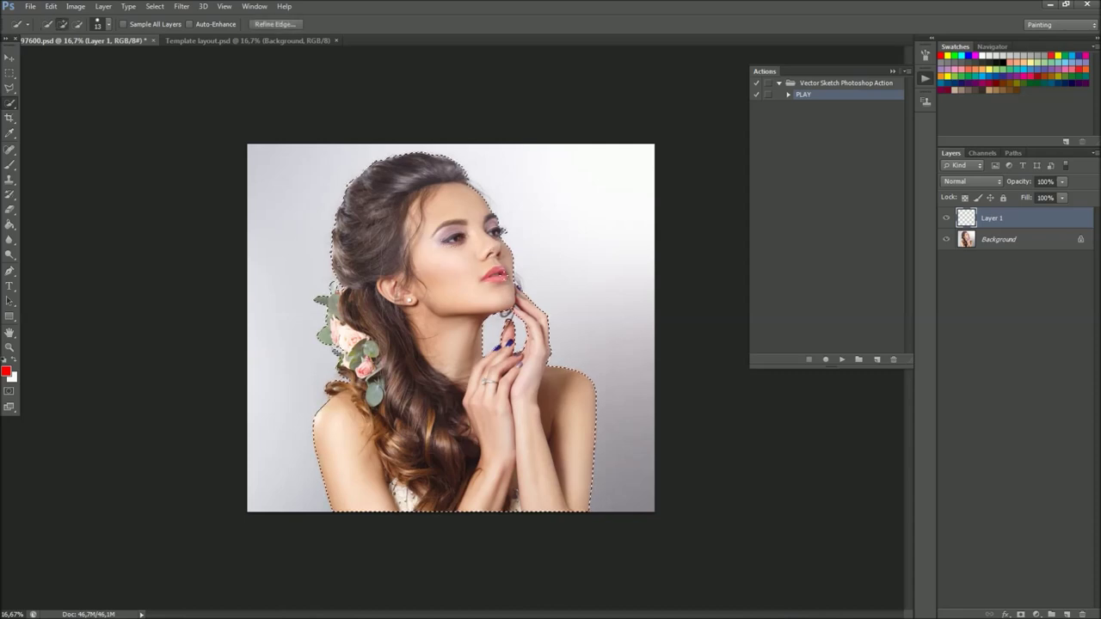
# - Set up a 473 px brush with red as the foreground colour
pyautogui.click(9, 163)
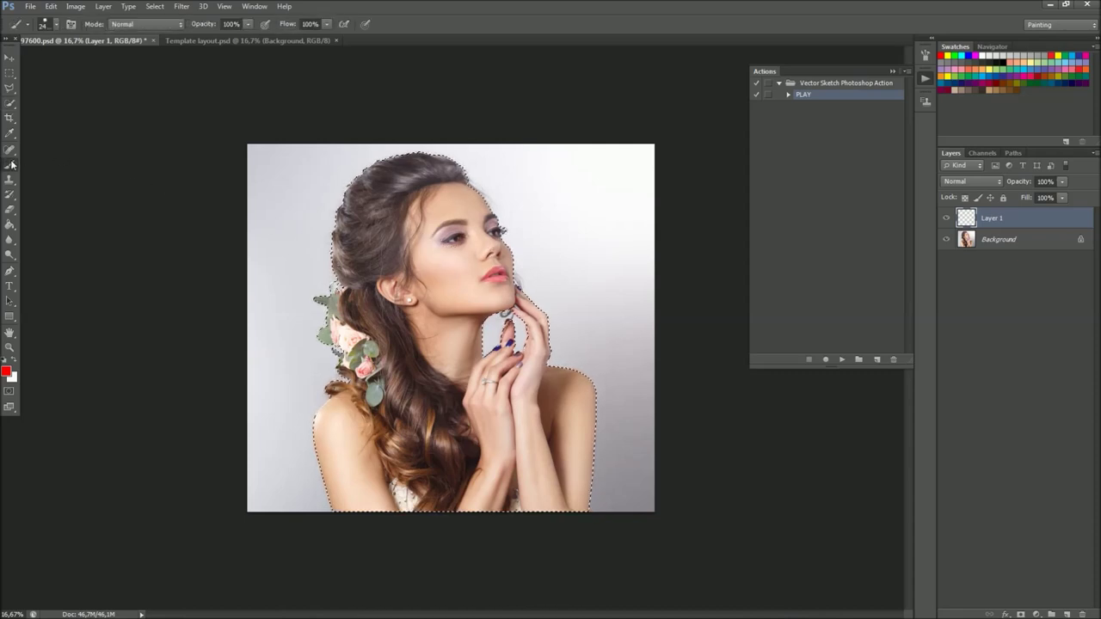
pyautogui.click(56, 24)
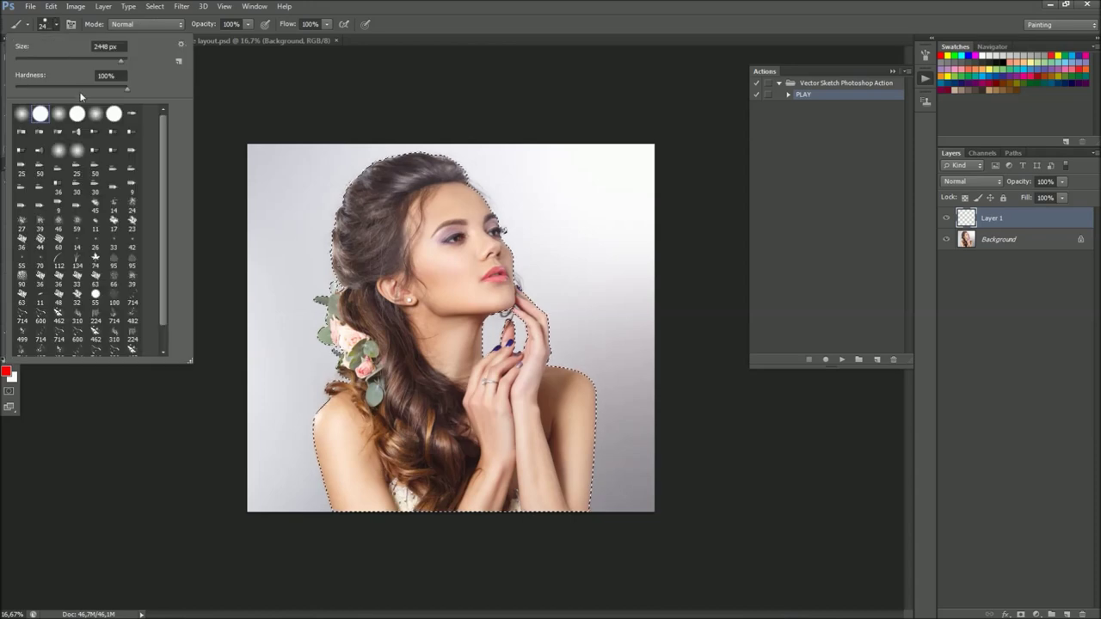
pyautogui.click(38, 114)
pyautogui.write('473')
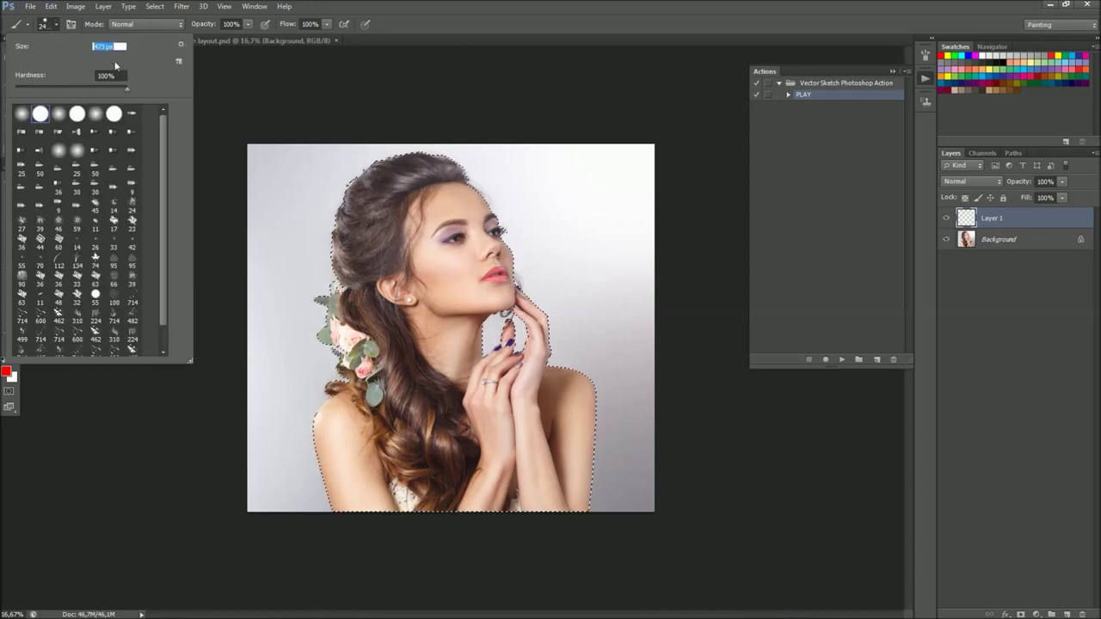
pyautogui.press('Return')
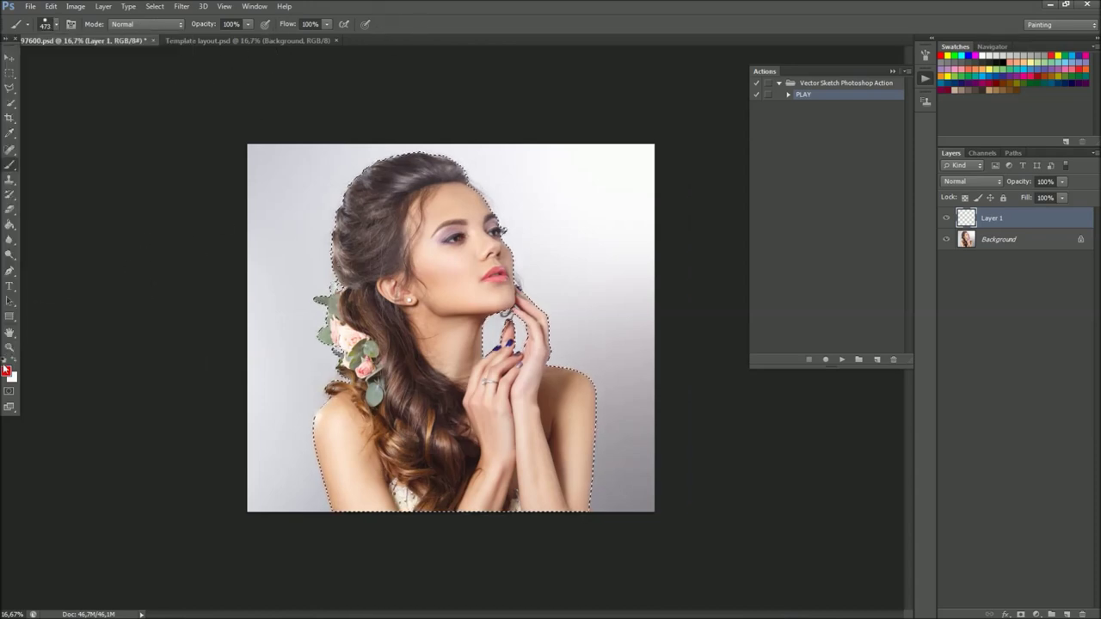
pyautogui.click(6, 371)
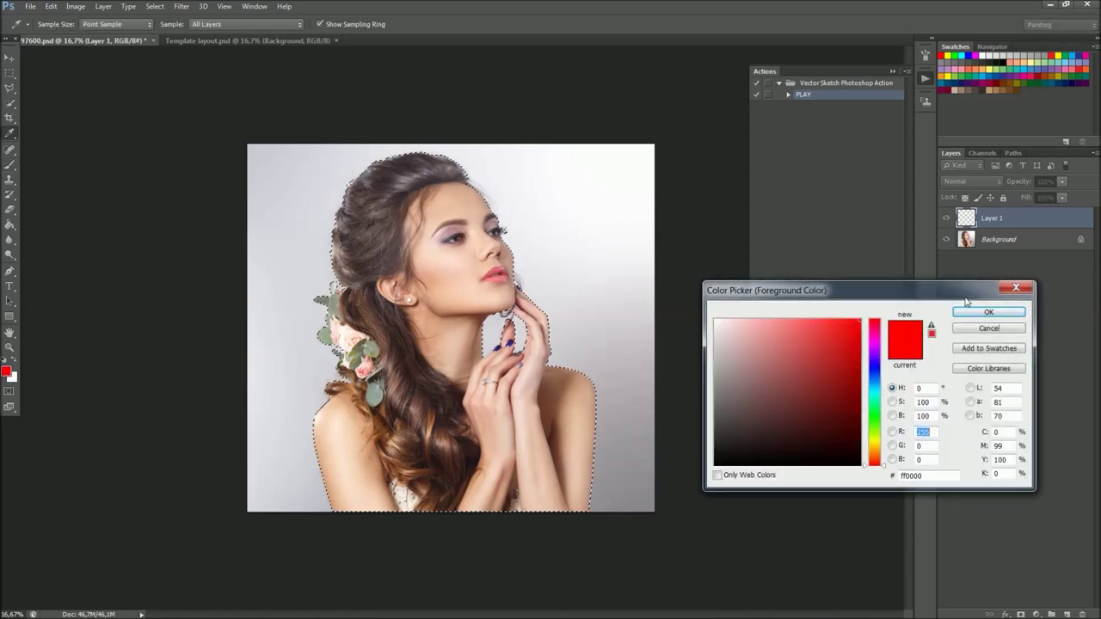
pyautogui.click(1016, 287)
# - Paint red over the hair, hands, forearm and body, then deselect
pyautogui.moveTo(370, 215)
pyautogui.mouseDown()
pyautogui.moveTo(405, 176)
pyautogui.moveTo(360, 174)
pyautogui.moveTo(381, 178)
pyautogui.moveTo(344, 327)
pyautogui.moveTo(350, 411)
pyautogui.moveTo(410, 450)
pyautogui.moveTo(450, 167)
pyautogui.moveTo(491, 249)
pyautogui.moveTo(435, 327)
pyautogui.moveTo(438, 315)
pyautogui.moveTo(423, 362)
pyautogui.mouseUp()
pyautogui.moveTo(486, 325)
pyautogui.mouseDown()
pyautogui.moveTo(546, 313)
pyautogui.moveTo(550, 438)
pyautogui.mouseUp()
pyautogui.moveTo(550, 491)
pyautogui.mouseDown()
pyautogui.moveTo(541, 381)
pyautogui.moveTo(450, 405)
pyautogui.moveTo(406, 491)
pyautogui.moveTo(562, 499)
pyautogui.moveTo(583, 442)
pyautogui.mouseUp()
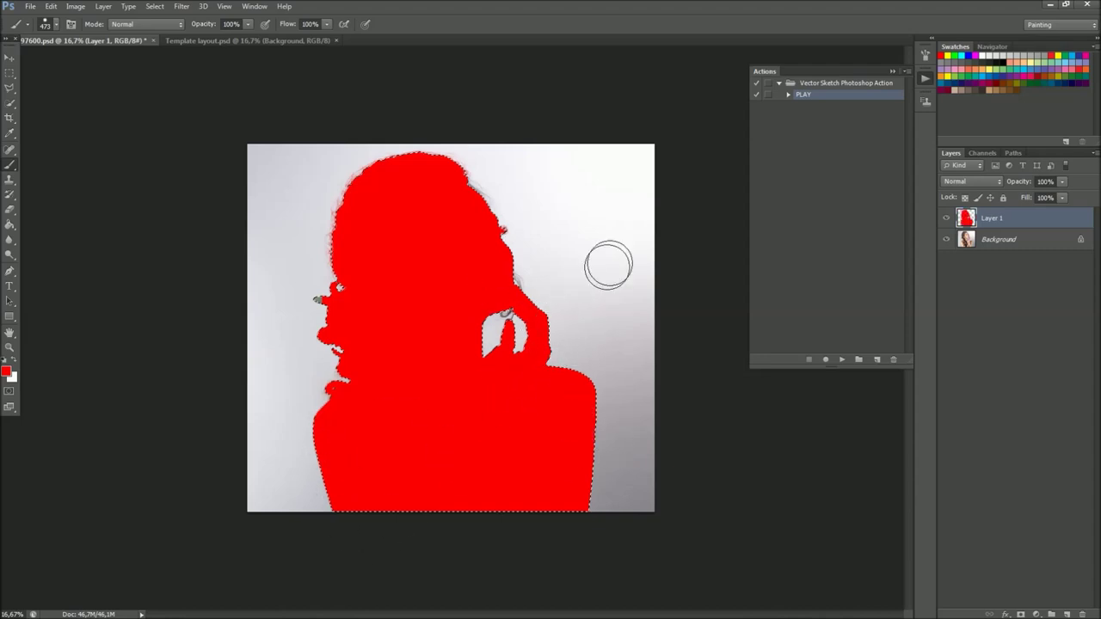
pyautogui.hotkey('ctrl', 'd')
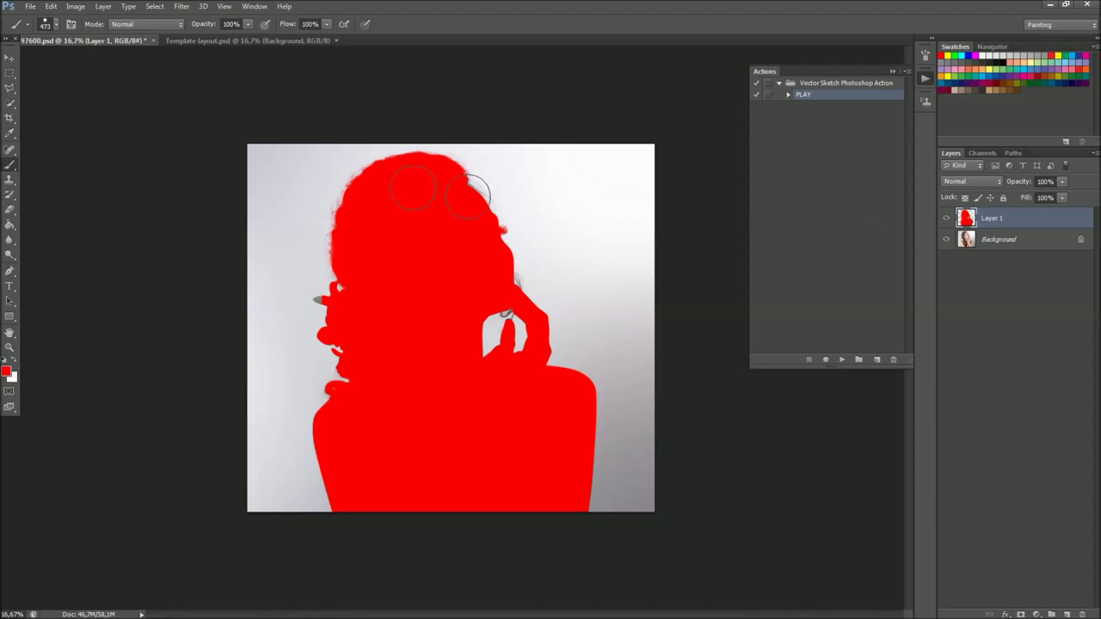
pyautogui.click(5, 59)
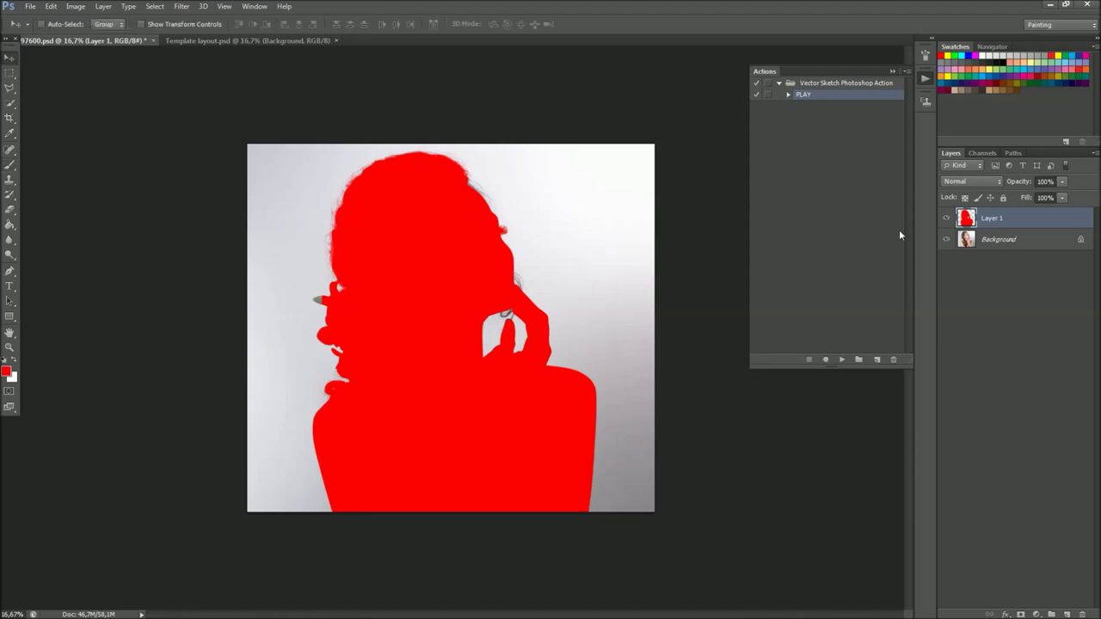
# - Copy the silhouette-selected woman to Layer 2, hide Layer 1 and Background, then view Template layout.psd
pyautogui.click(1003, 243)
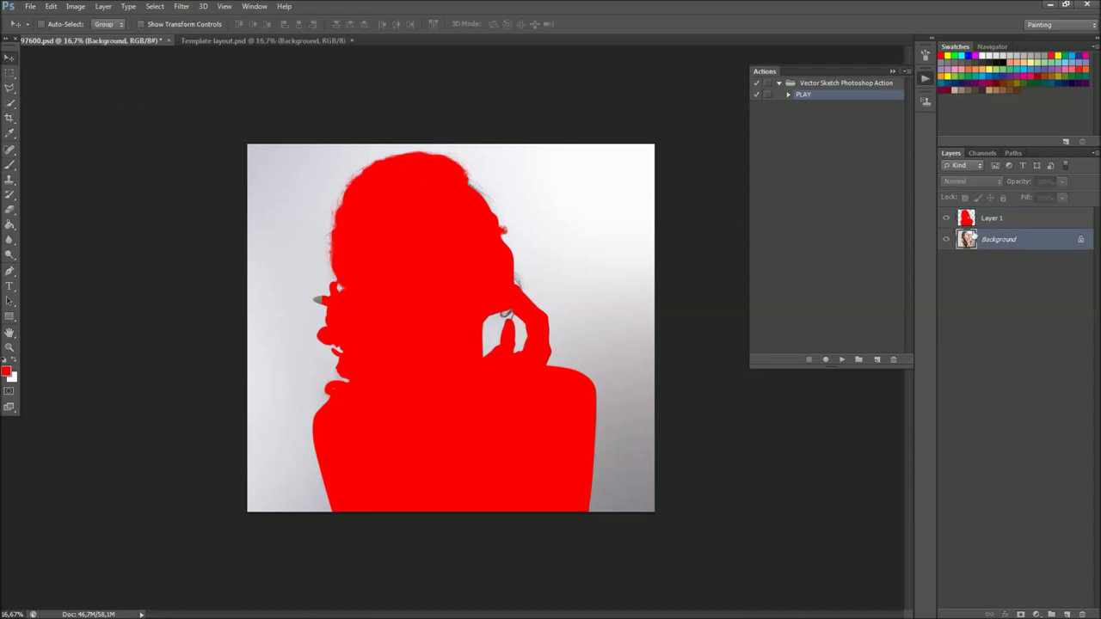
pyautogui.keyDown('ctrl'); pyautogui.click(967, 221); pyautogui.keyUp('ctrl')
pyautogui.hotkey('ctrl', 'j')
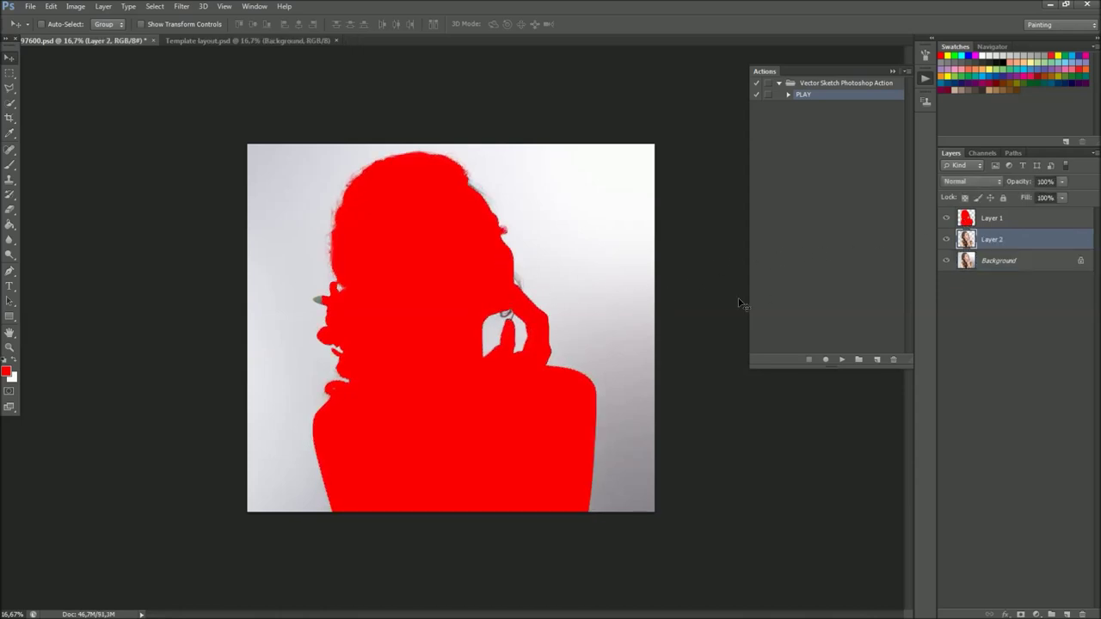
pyautogui.click(947, 218)
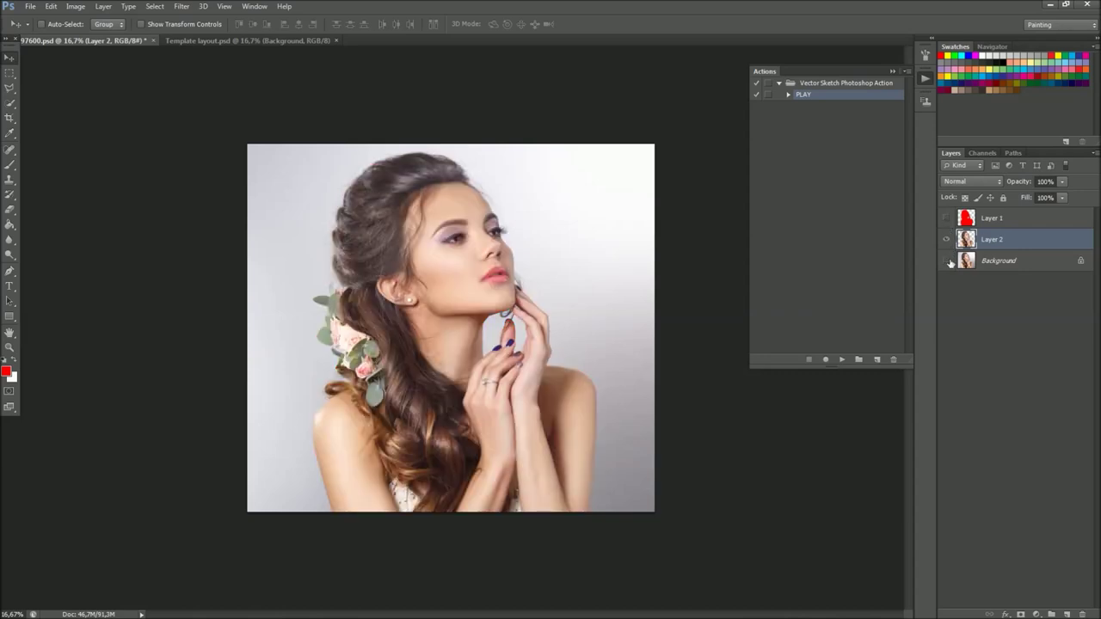
pyautogui.click(947, 261)
pyautogui.moveTo(499, 313); pyautogui.dragTo(488, 312)
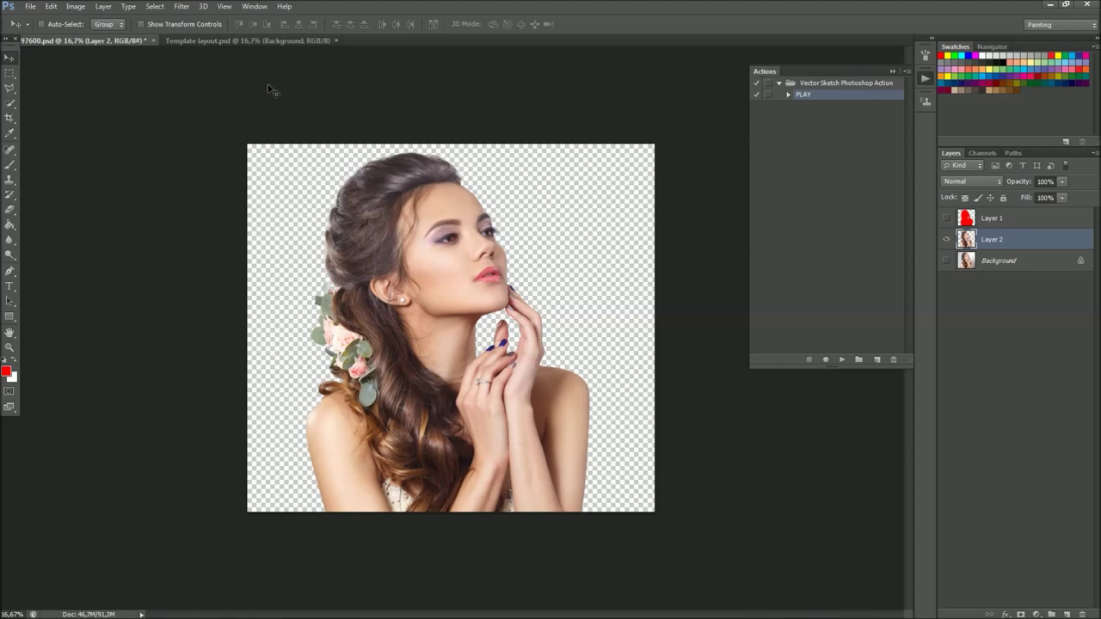
pyautogui.click(238, 40)
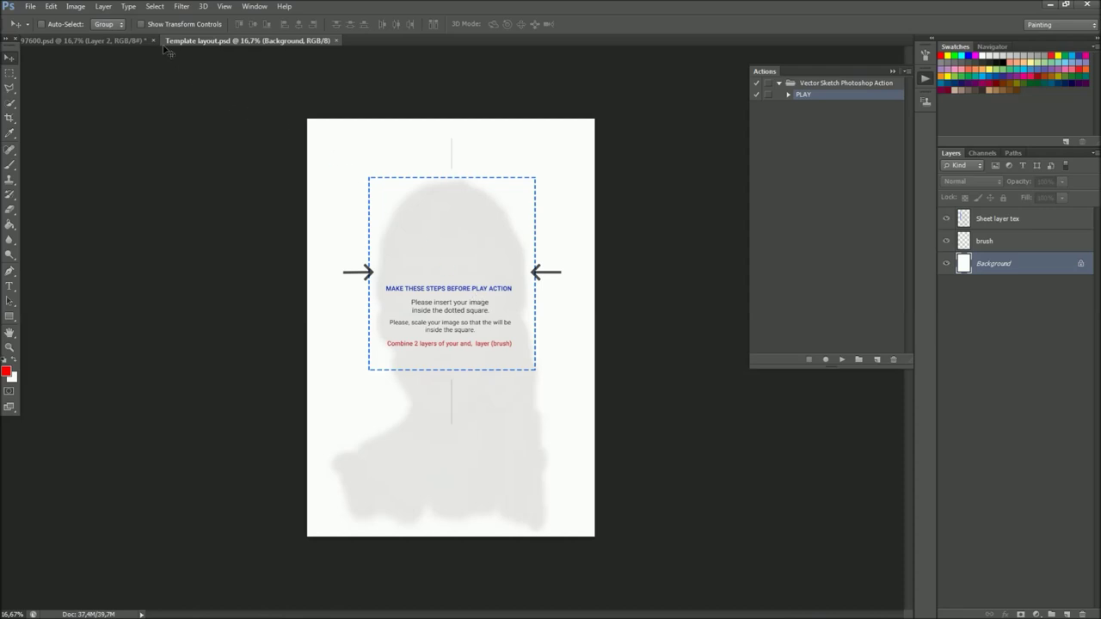
# - Drag the cutout woman into Template layout.psd and scale her to 103.85% inside the dotted square
pyautogui.click(112, 41)
pyautogui.moveTo(324, 164)
pyautogui.mouseDown()
pyautogui.moveTo(273, 44)
pyautogui.moveTo(416, 250)
pyautogui.mouseUp()
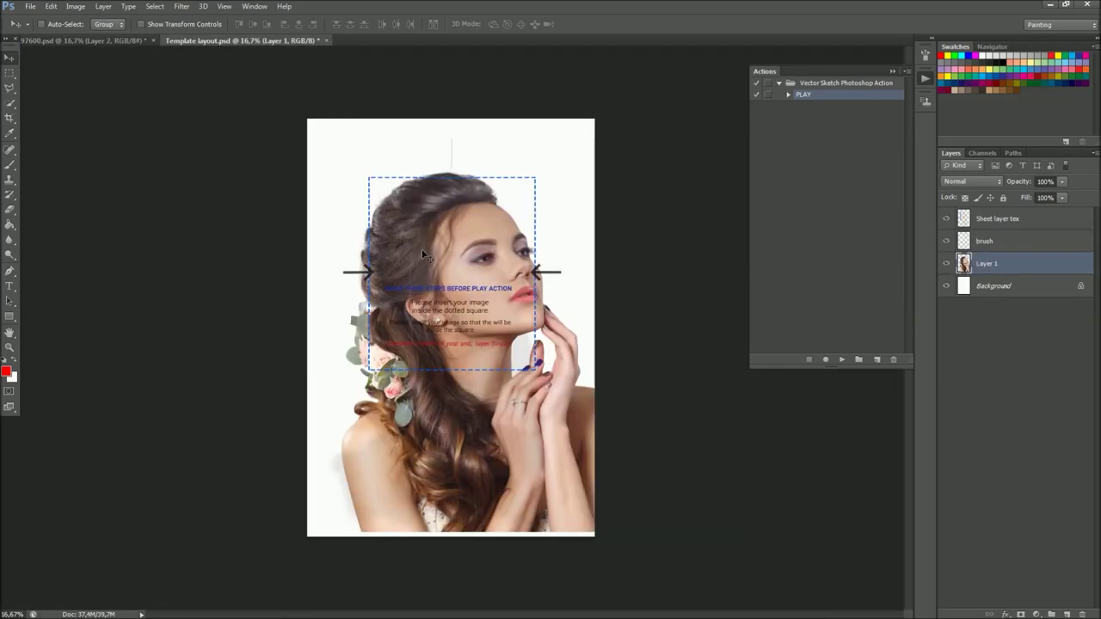
pyautogui.moveTo(453, 282); pyautogui.dragTo(451, 285)
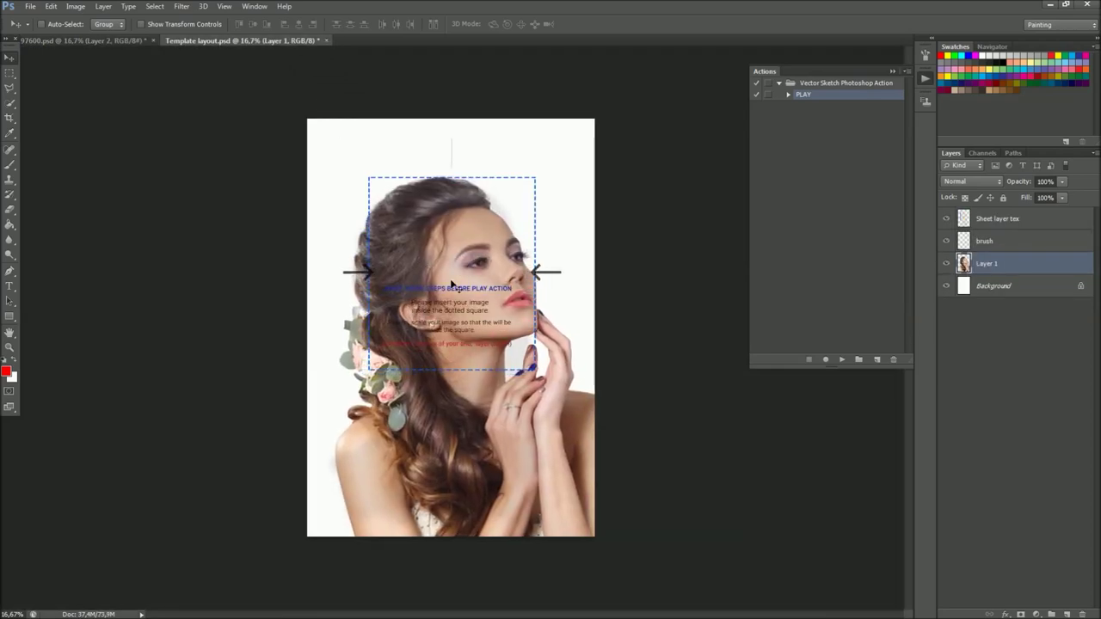
pyautogui.hotkey('ctrl', 't')
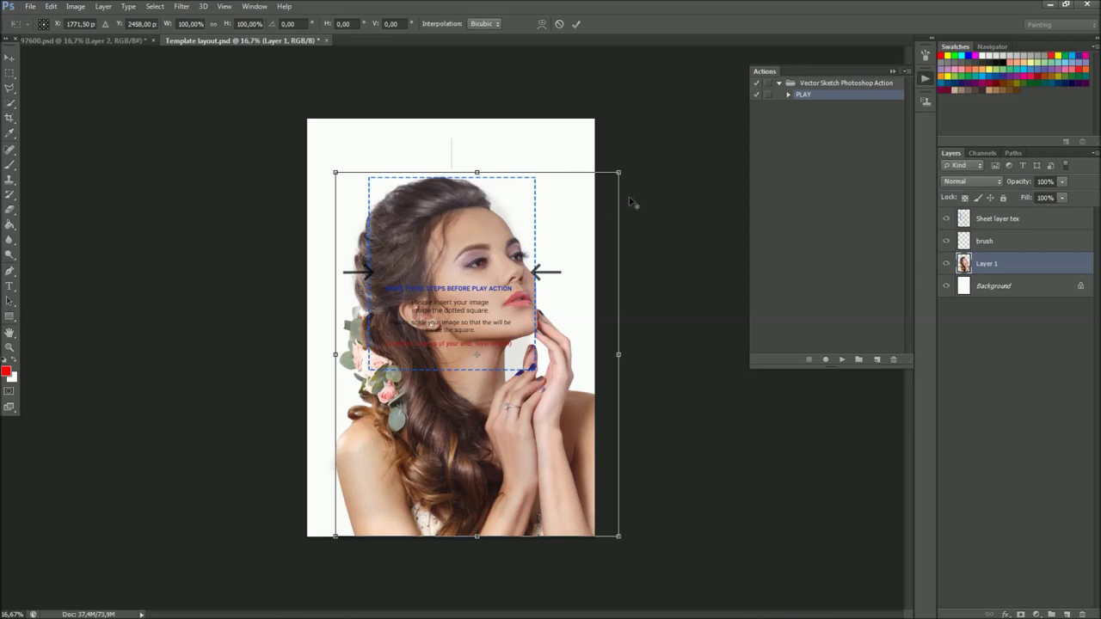
pyautogui.moveTo(616, 170); pyautogui.dragTo(613, 179)
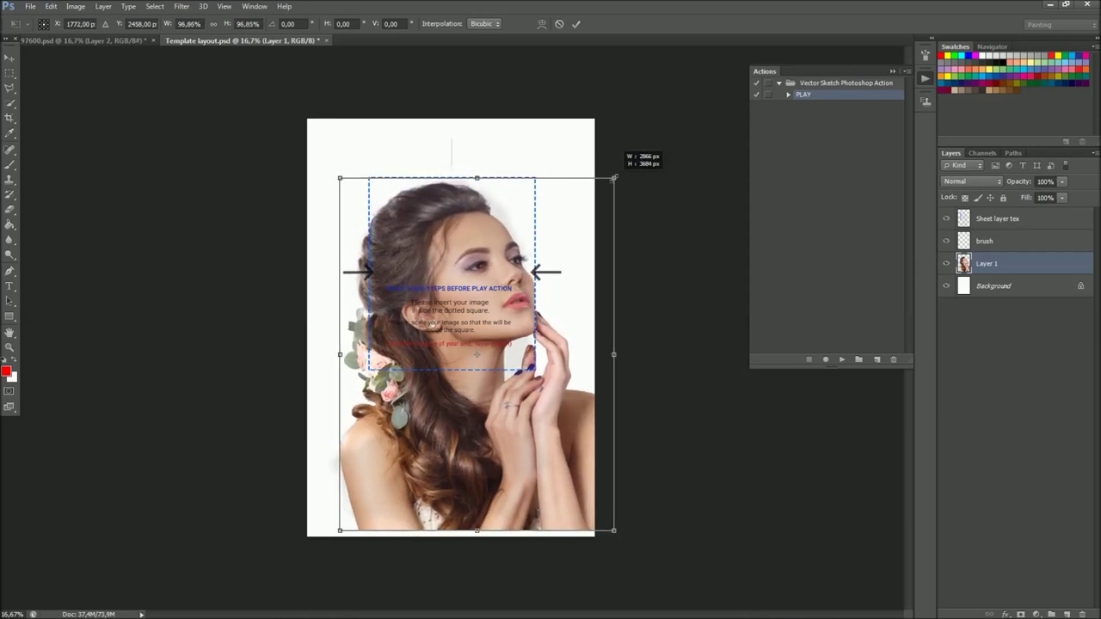
pyautogui.moveTo(571, 203); pyautogui.dragTo(570, 199)
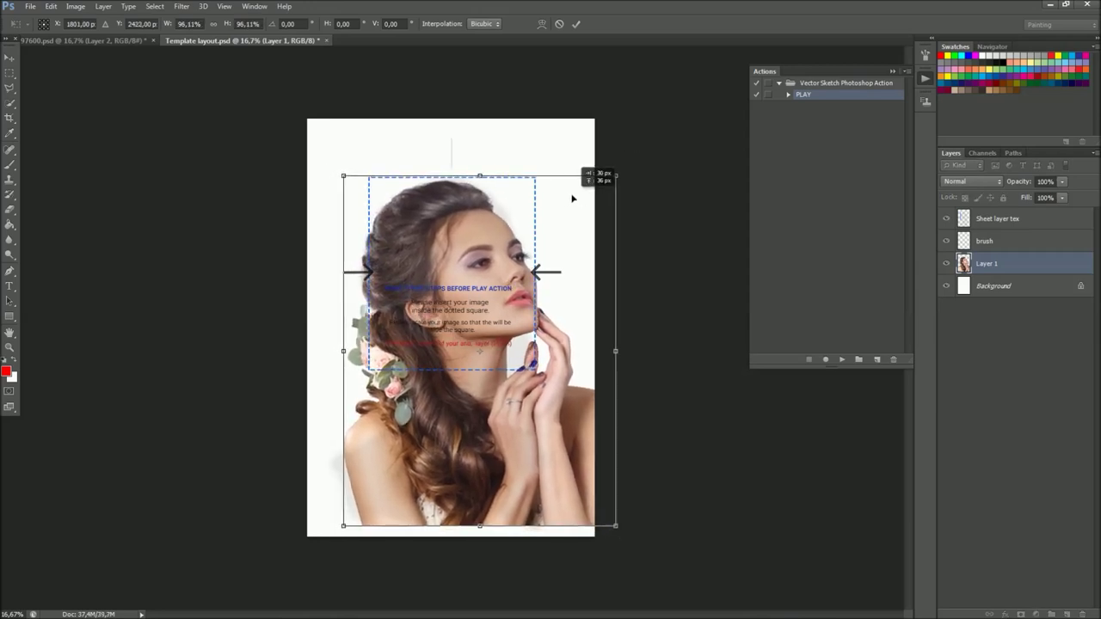
pyautogui.moveTo(615, 175)
pyautogui.mouseDown()
pyautogui.moveTo(628, 166)
pyautogui.moveTo(575, 205)
pyautogui.mouseUp()
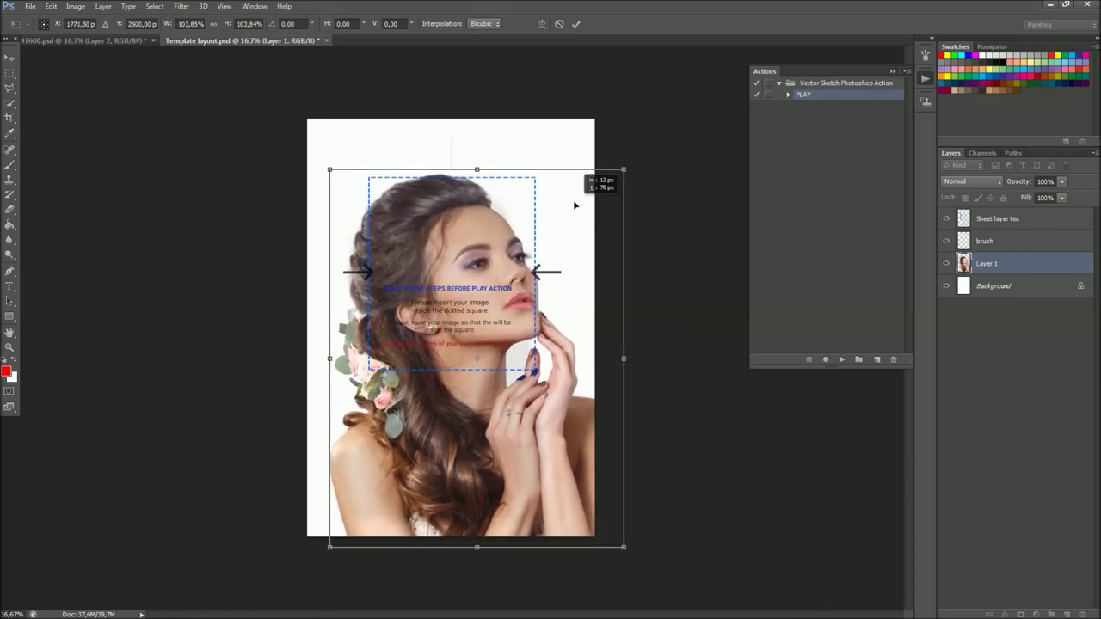
pyautogui.click(575, 24)
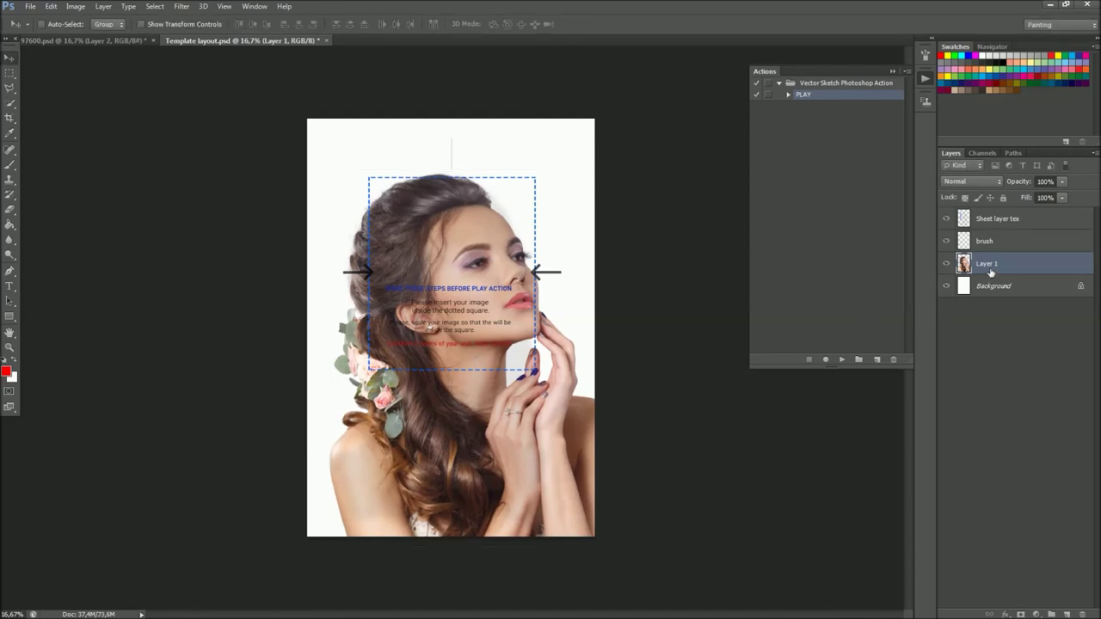
pyautogui.keyDown('shift'); pyautogui.click(1013, 244); pyautogui.keyUp('shift')
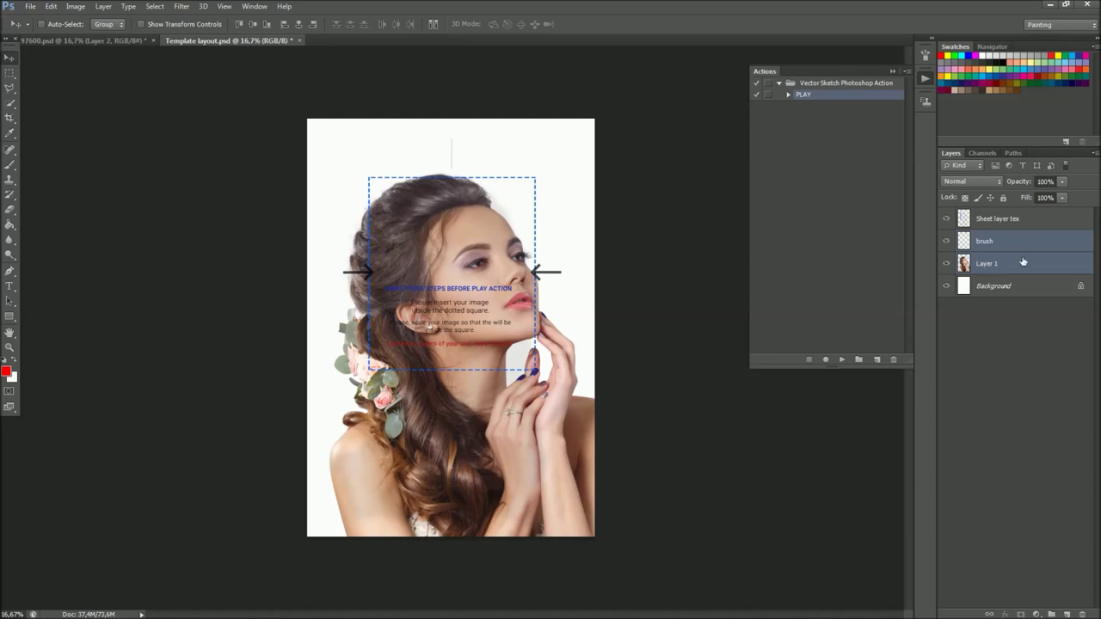
# - Merge Layer 1 into the brush layer and play the Vector Sketch PLAY action
pyautogui.rightClick(1022, 260)
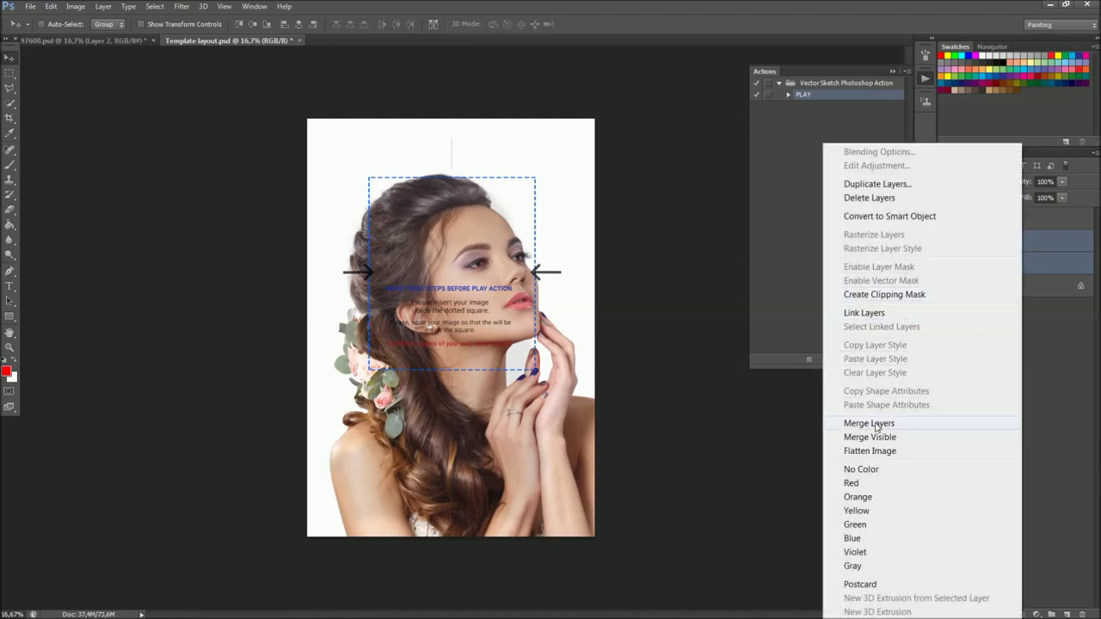
pyautogui.click(877, 427)
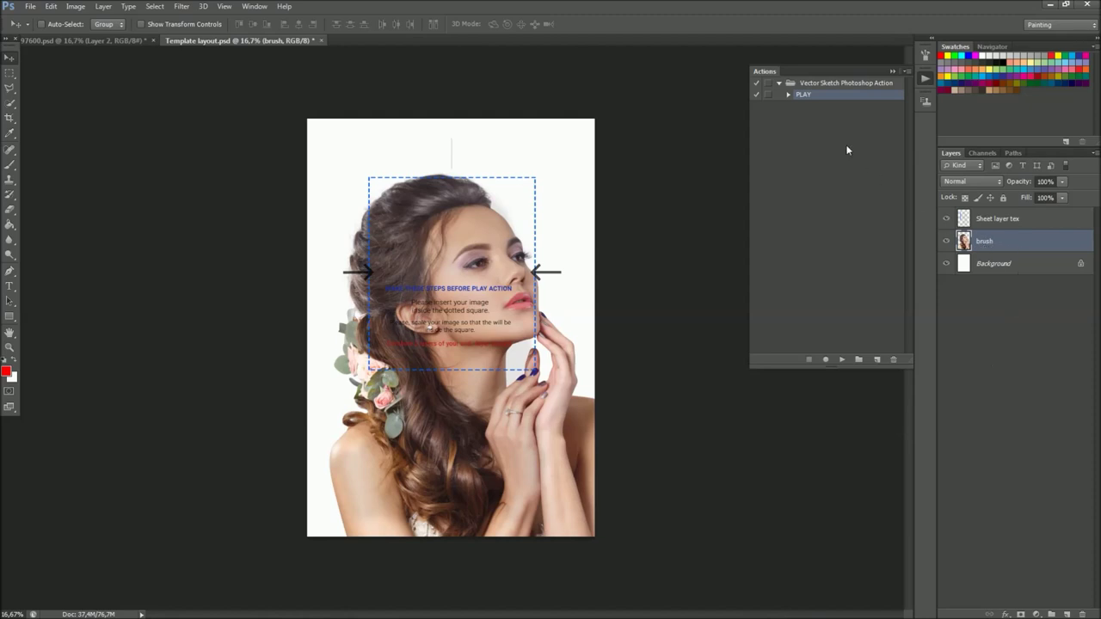
pyautogui.click(841, 359)
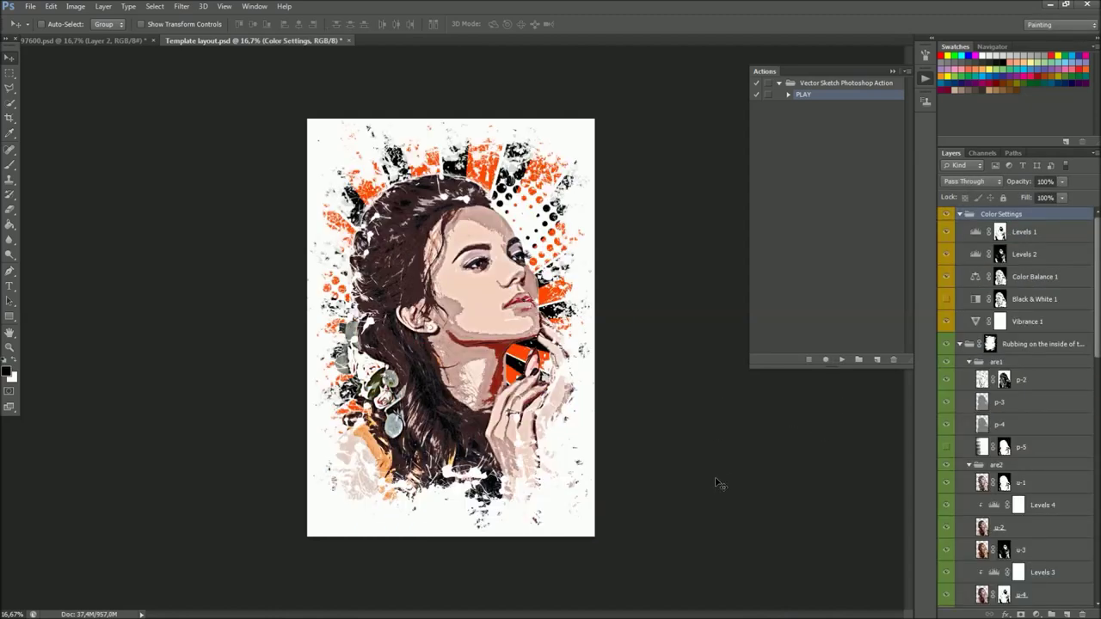
# - Collapse the groups, brighten highlights in Levels 1 and Levels 2, and deepen Levels 2 shadows
pyautogui.click(891, 72)
pyautogui.click(960, 215)
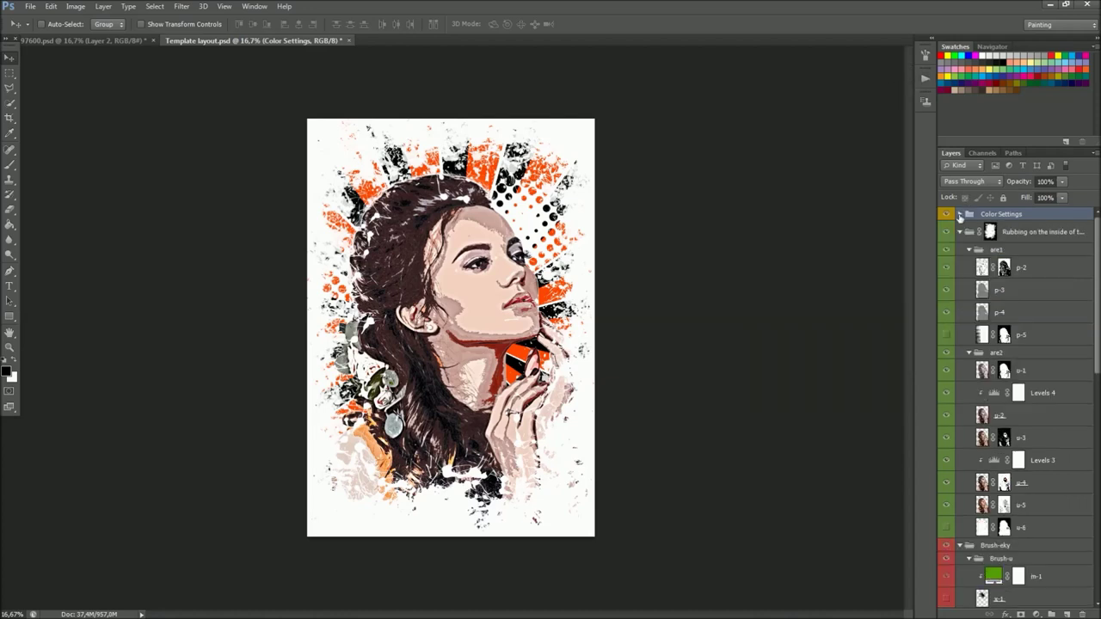
pyautogui.click(960, 232)
pyautogui.click(961, 249)
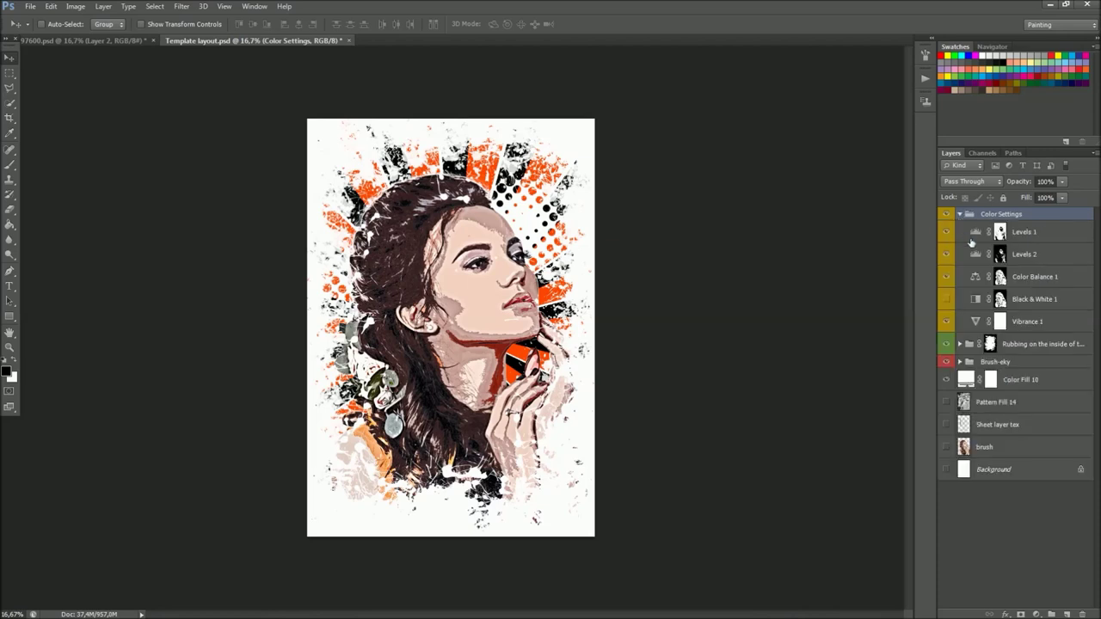
pyautogui.doubleClick(975, 232)
pyautogui.moveTo(896, 168); pyautogui.dragTo(891, 171)
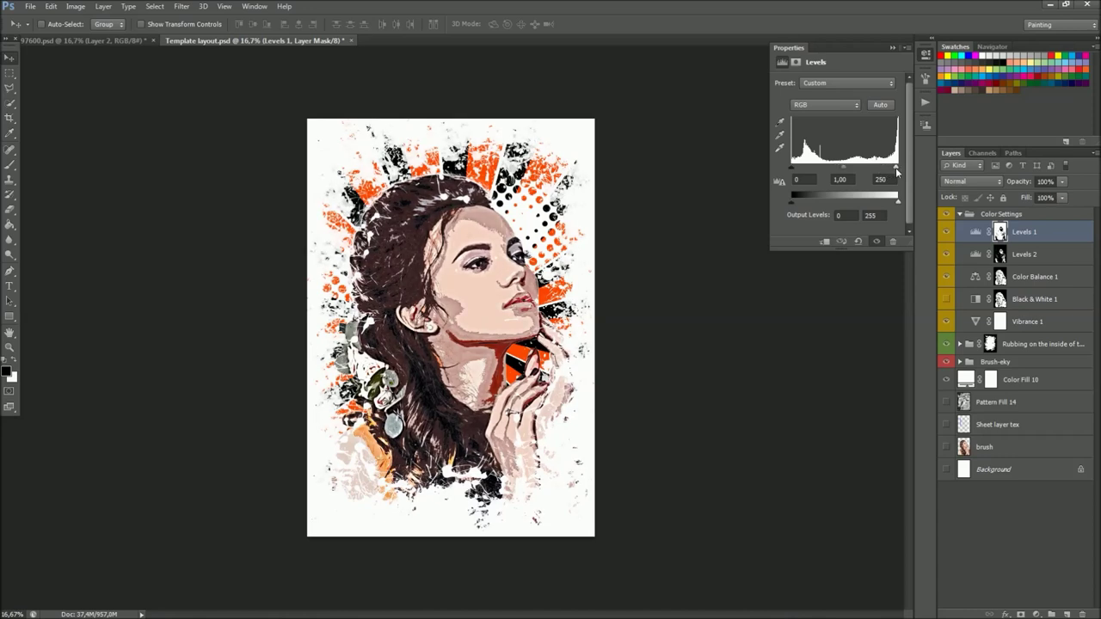
pyautogui.click(978, 254)
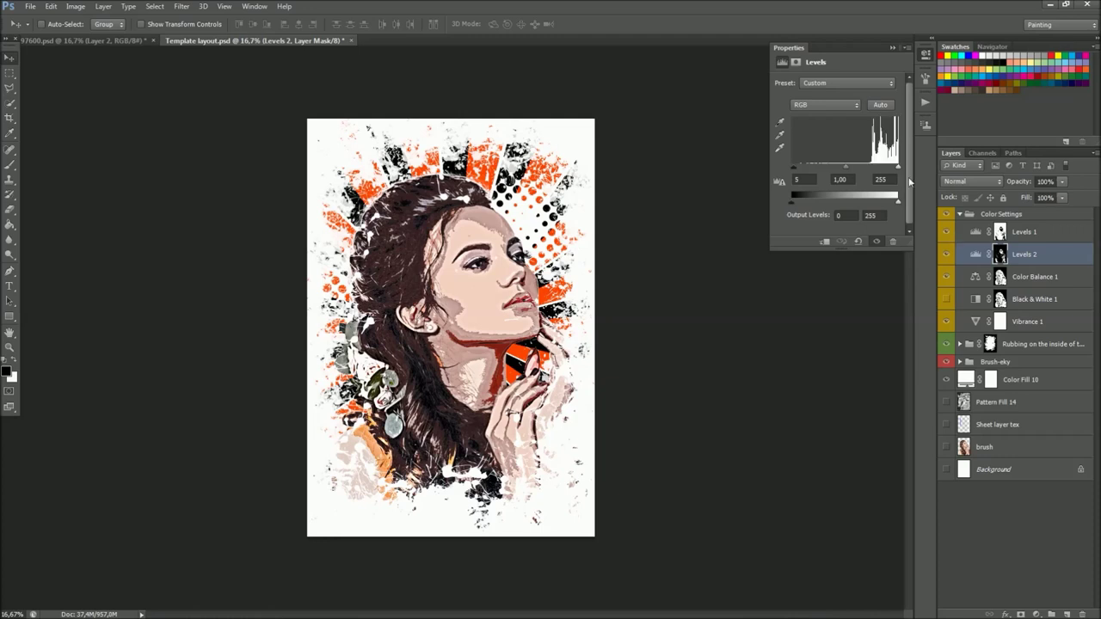
pyautogui.moveTo(896, 168)
pyautogui.mouseDown()
pyautogui.moveTo(883, 174)
pyautogui.moveTo(905, 174)
pyautogui.mouseUp()
pyautogui.moveTo(794, 169); pyautogui.dragTo(793, 173)
# - Shift the Color Balance 1 midtones toward cyan and green
pyautogui.click(975, 276)
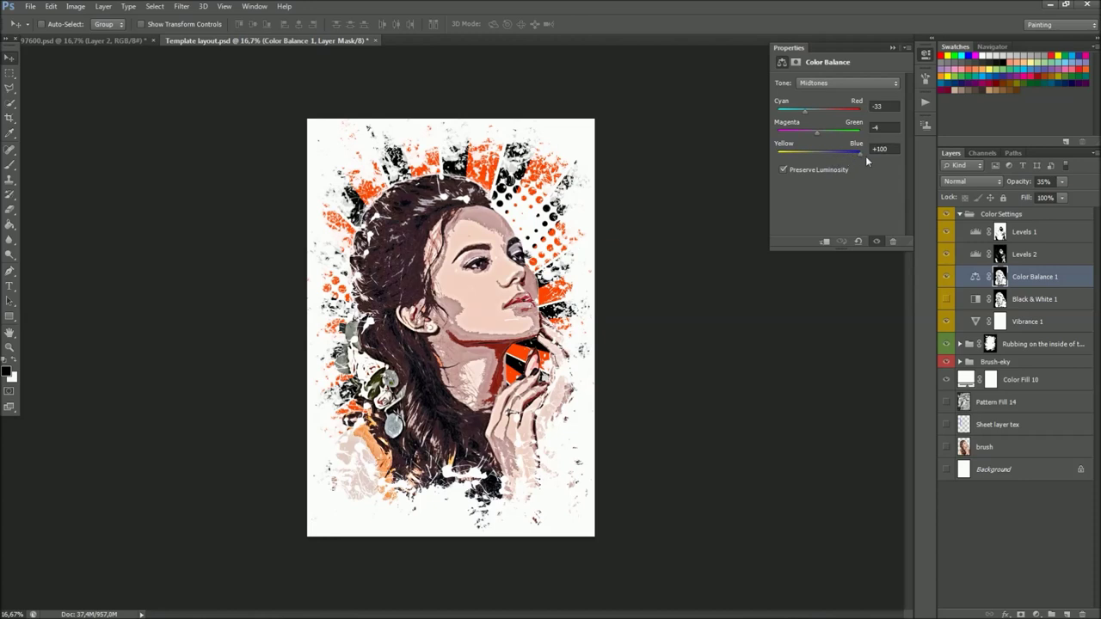
pyautogui.click(841, 160)
pyautogui.moveTo(809, 138); pyautogui.dragTo(837, 153)
pyautogui.moveTo(804, 110); pyautogui.dragTo(785, 110)
pyautogui.moveTo(827, 113); pyautogui.dragTo(802, 116)
# - Compare the Black & White 1 adjustment on and off, leaving it off
pyautogui.click(981, 301)
pyautogui.click(946, 301)
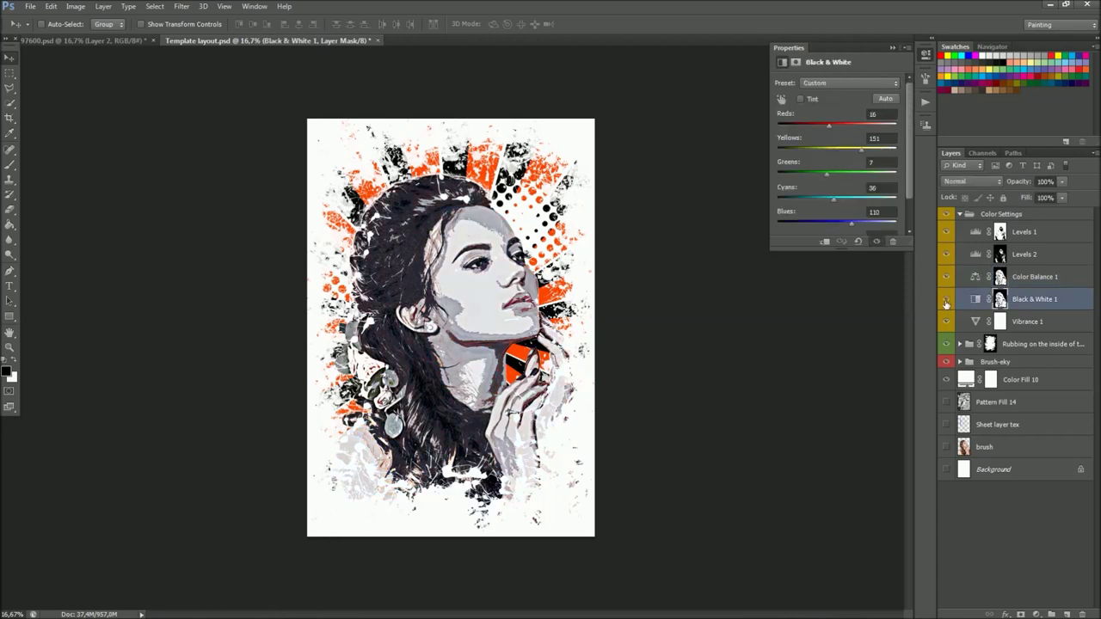
pyautogui.click(946, 301)
pyautogui.click(946, 300)
pyautogui.click(946, 300)
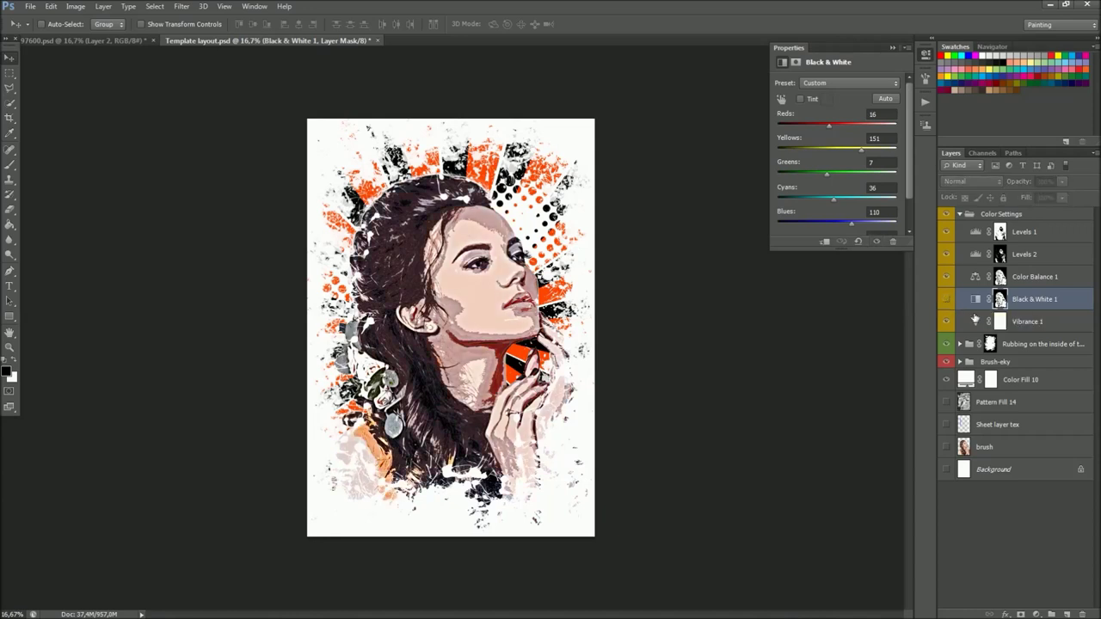
# - Raise the Vibrance 1 saturation to keep the sketch's colours vivid
pyautogui.click(975, 321)
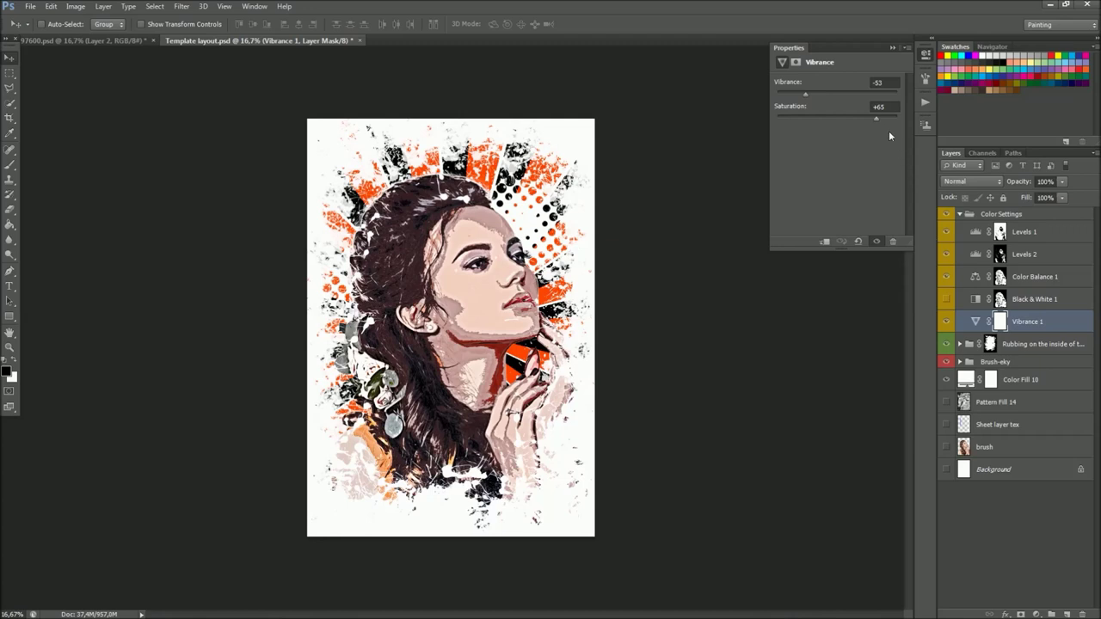
pyautogui.moveTo(881, 119)
pyautogui.mouseDown()
pyautogui.moveTo(897, 120)
pyautogui.moveTo(855, 118)
pyautogui.moveTo(875, 119)
pyautogui.mouseUp()
pyautogui.click(1015, 216)
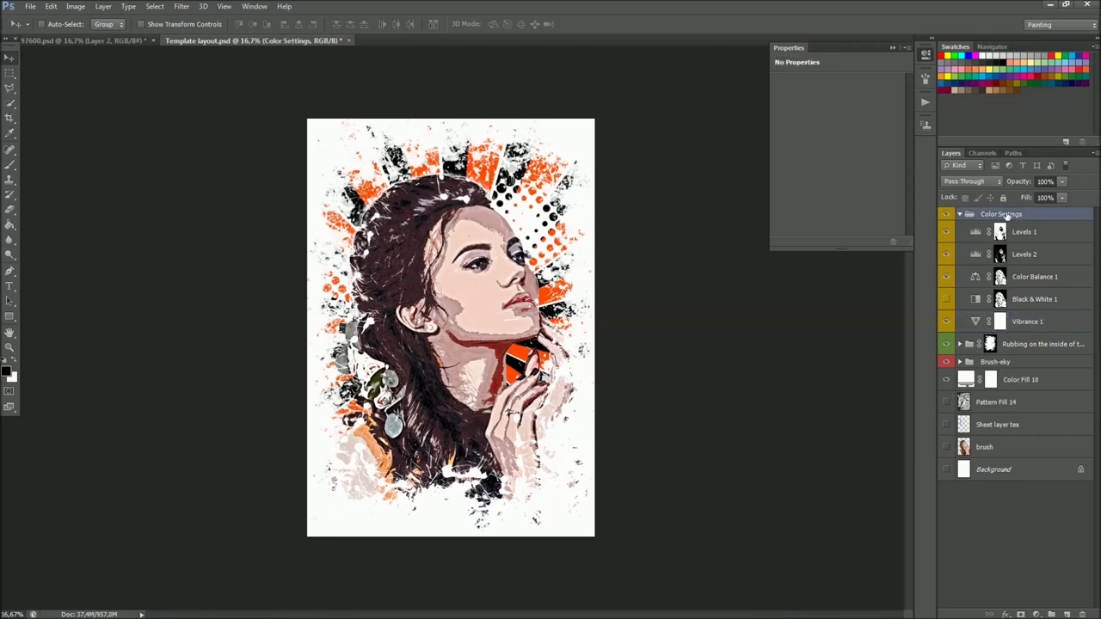
# - Expand the rubbing layers group and set p-2's opacity to about 55%
pyautogui.click(960, 214)
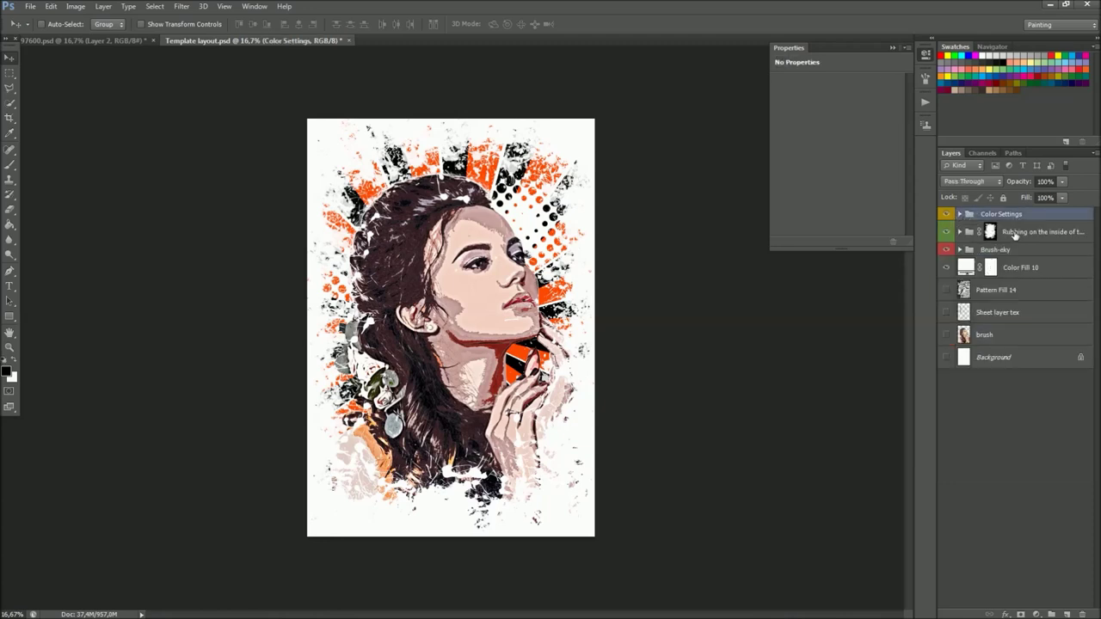
pyautogui.click(1015, 233)
pyautogui.click(960, 232)
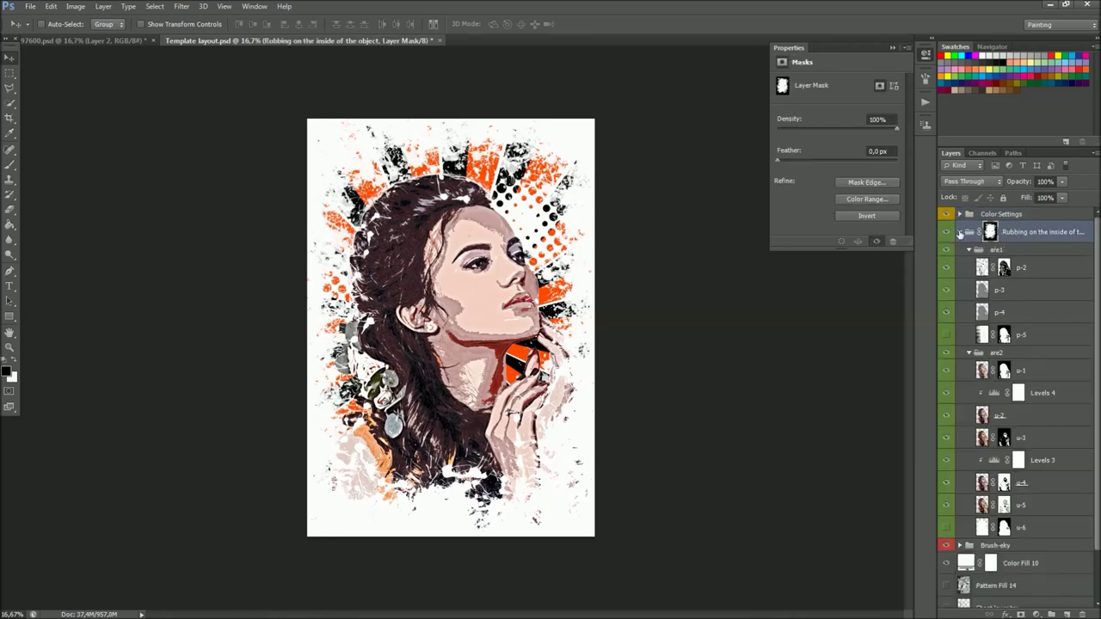
pyautogui.click(982, 268)
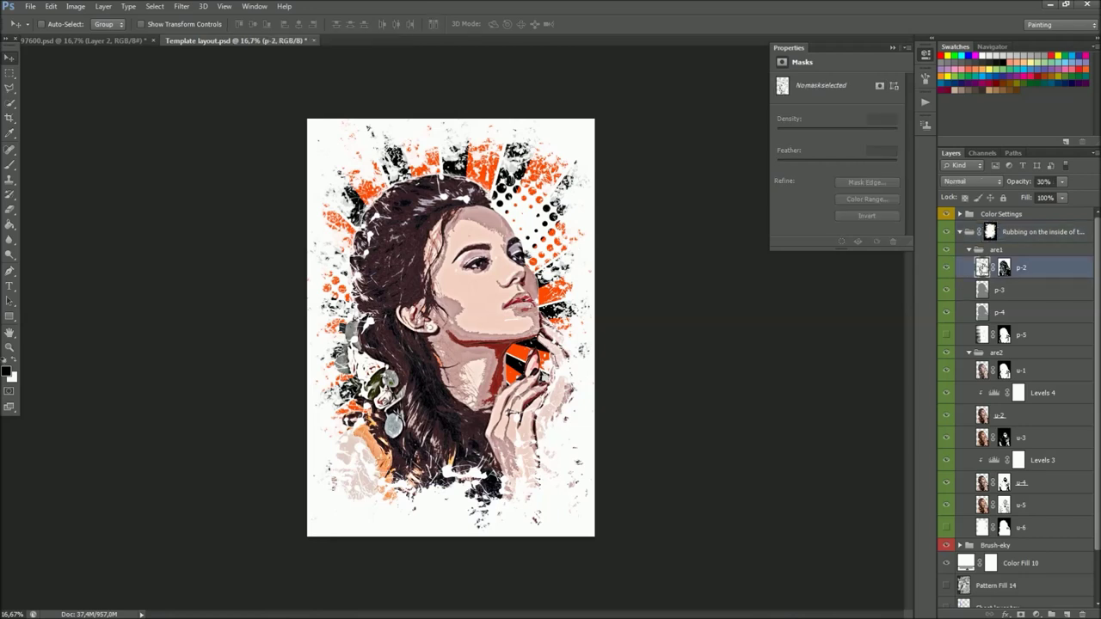
pyautogui.click(947, 268)
pyautogui.click(947, 267)
pyautogui.click(1062, 183)
pyautogui.moveTo(1060, 198)
pyautogui.mouseDown()
pyautogui.moveTo(1072, 197)
pyautogui.moveTo(1048, 198)
pyautogui.mouseUp()
# - Lower p-3's opacity to about 70%
pyautogui.click(1016, 292)
pyautogui.click(1064, 182)
pyautogui.moveTo(1064, 198); pyautogui.dragTo(1046, 198)
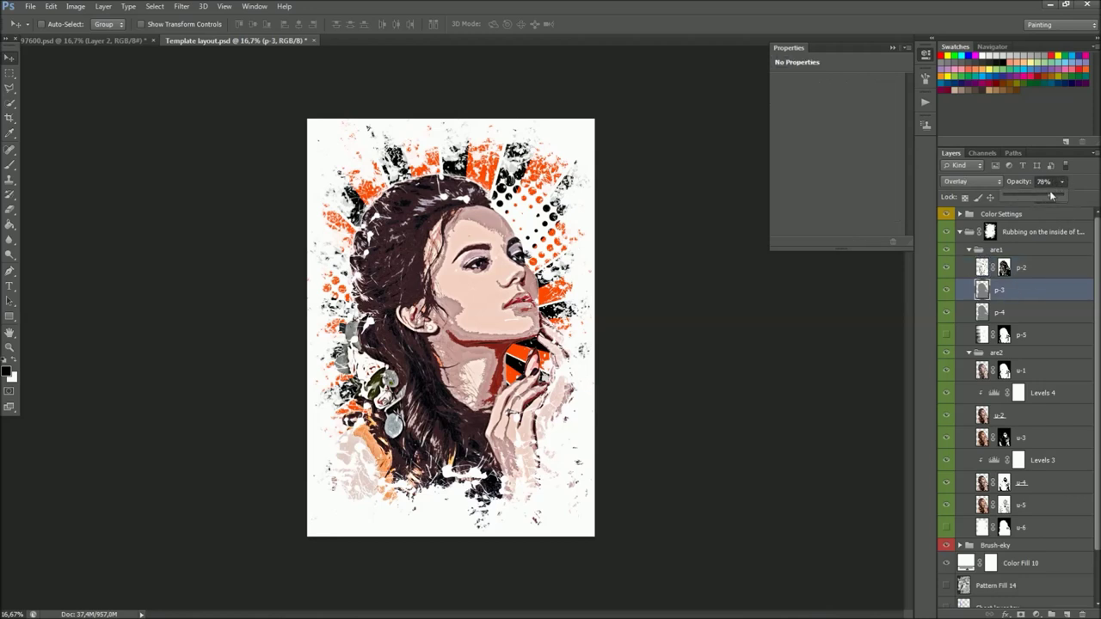
# - Try the p-5 hatching layer at about 73% opacity, then hide it again
pyautogui.click(1045, 336)
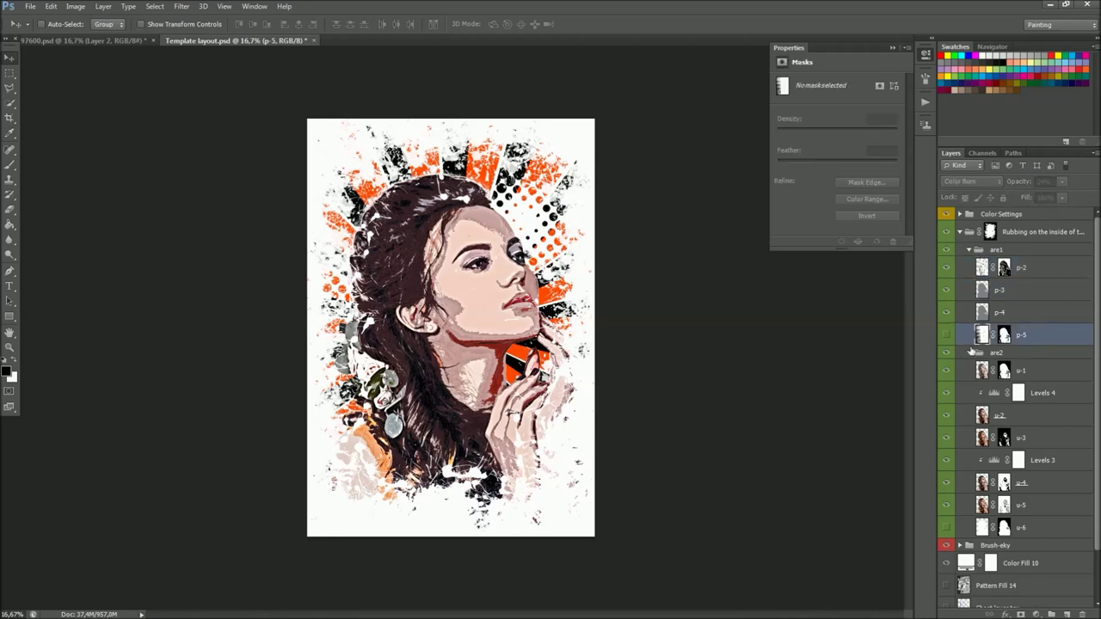
pyautogui.click(947, 339)
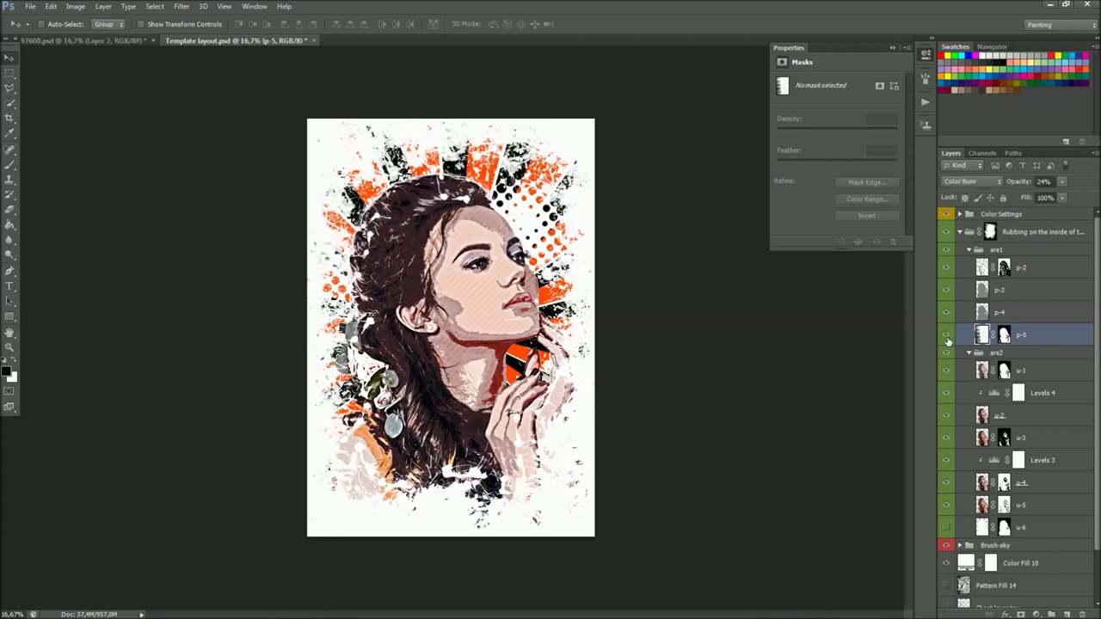
pyautogui.moveTo(1062, 182)
pyautogui.mouseDown()
pyautogui.moveTo(1082, 198)
pyautogui.moveTo(1066, 203)
pyautogui.mouseUp()
pyautogui.click(947, 336)
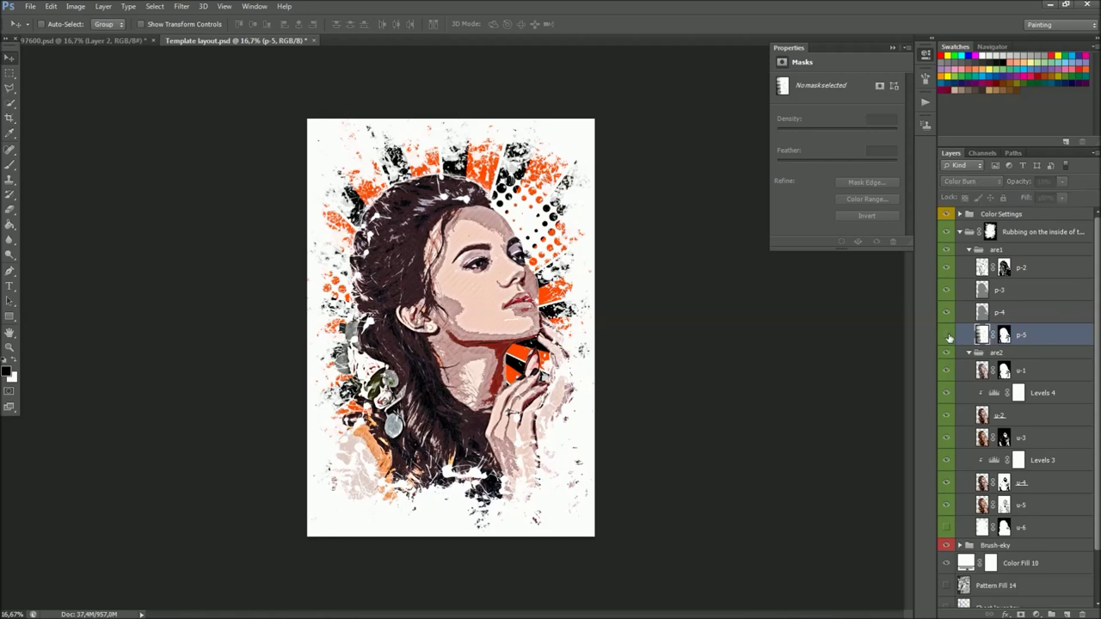
pyautogui.click(1019, 252)
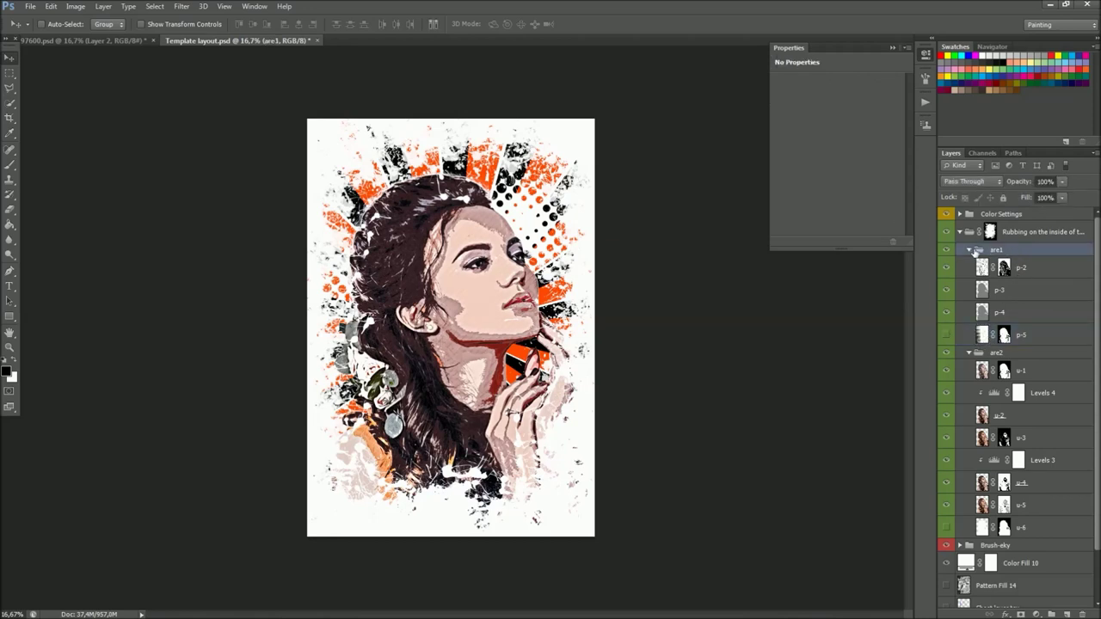
# - Collapse are1 and set the u-1 layer's opacity to 25%
pyautogui.click(969, 250)
pyautogui.click(959, 282)
pyautogui.click(946, 281)
pyautogui.click(946, 281)
pyautogui.click(1063, 182)
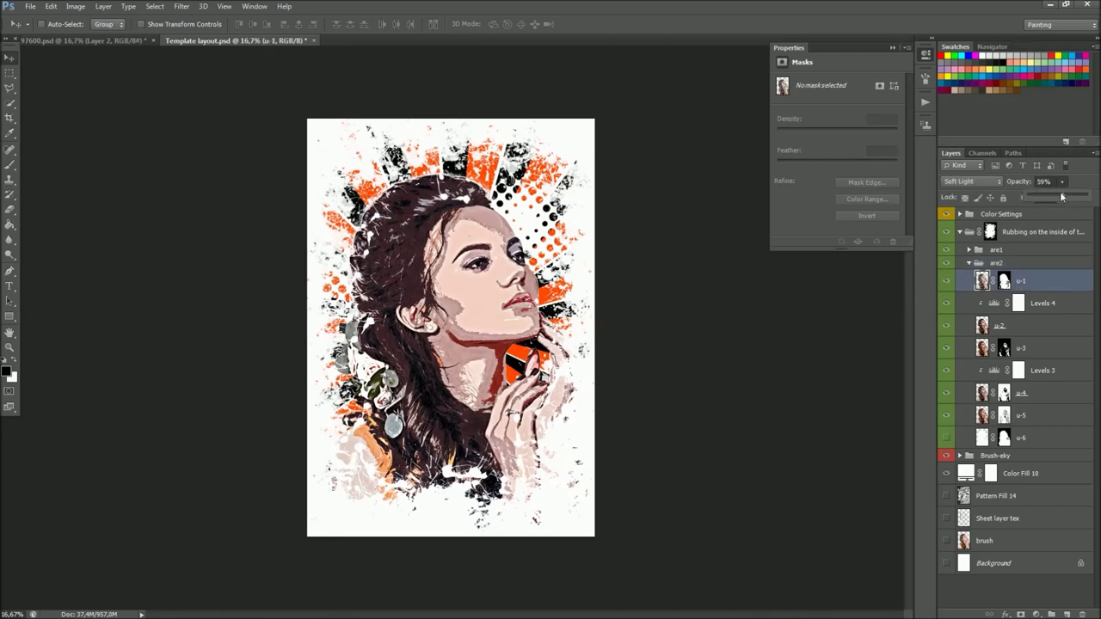
pyautogui.moveTo(1063, 197)
pyautogui.mouseDown()
pyautogui.moveTo(1044, 198)
pyautogui.moveTo(1061, 199)
pyautogui.mouseUp()
# - Raise the Levels 4 black point to 11 and pull its white point slightly down
pyautogui.click(995, 305)
pyautogui.moveTo(883, 172); pyautogui.dragTo(880, 169)
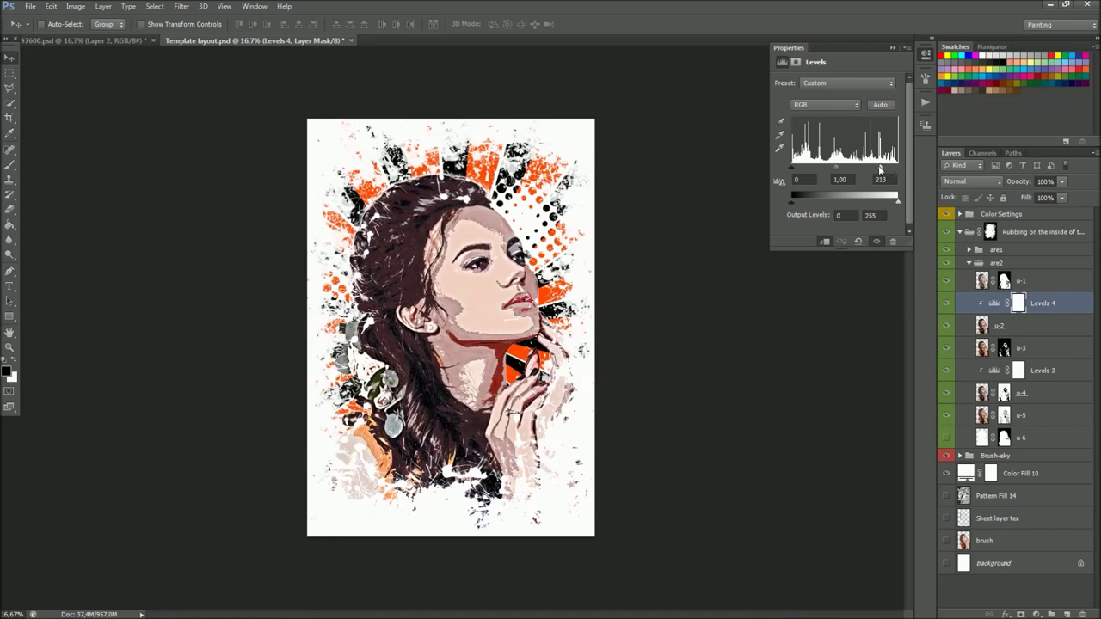
pyautogui.moveTo(797, 172); pyautogui.dragTo(797, 173)
# - Check u-3 on and off, then set Levels 3 input levels to 15, 1.00 and 188
pyautogui.click(1015, 330)
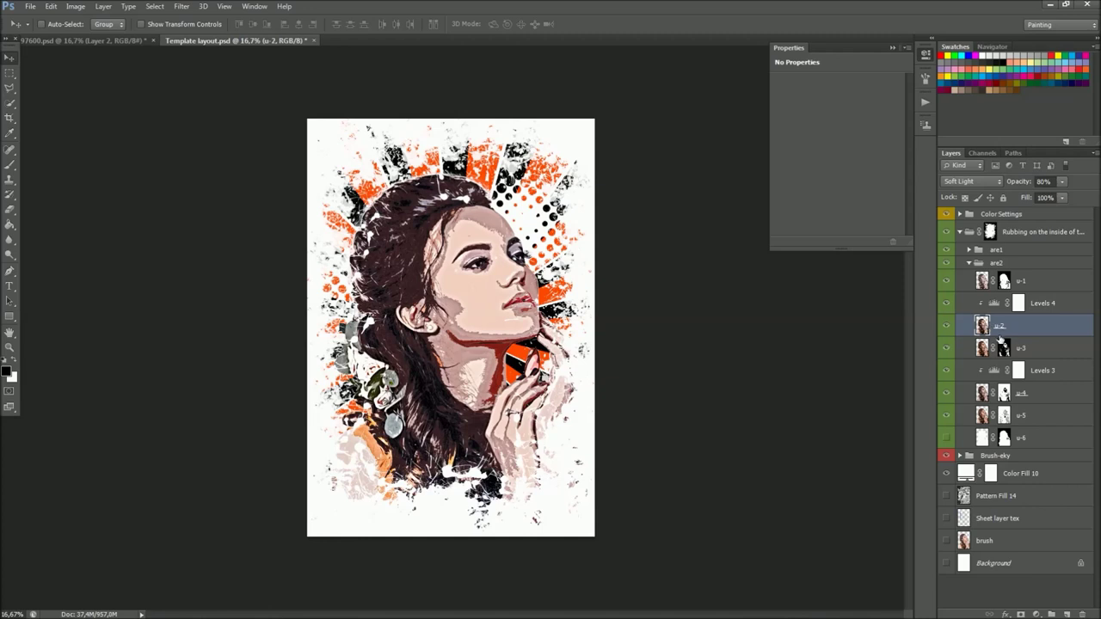
pyautogui.click(998, 349)
pyautogui.click(946, 349)
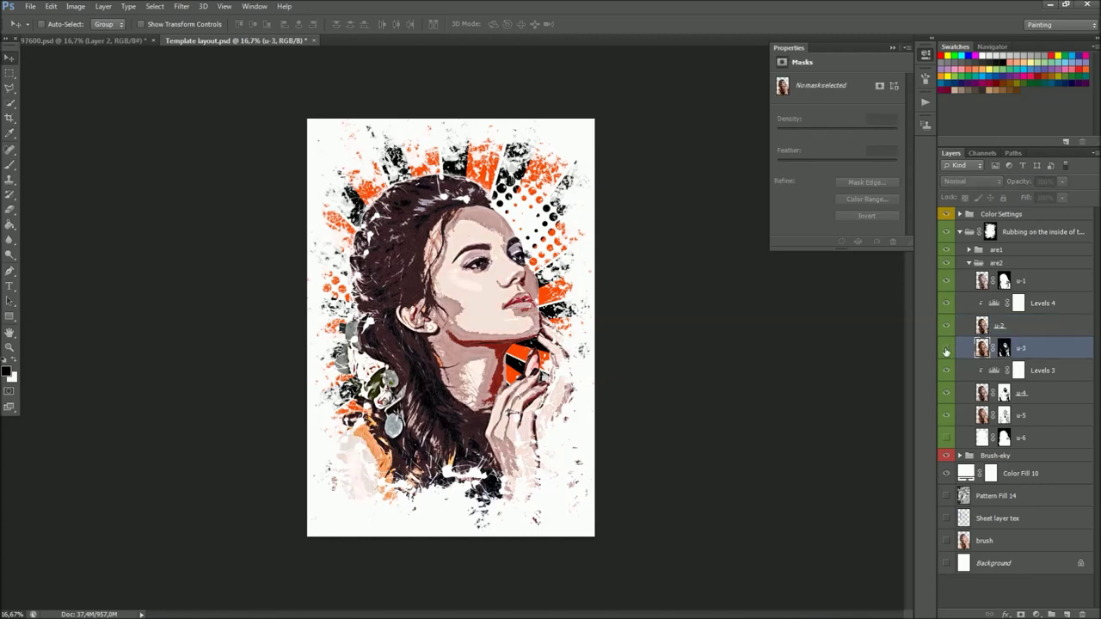
pyautogui.click(946, 349)
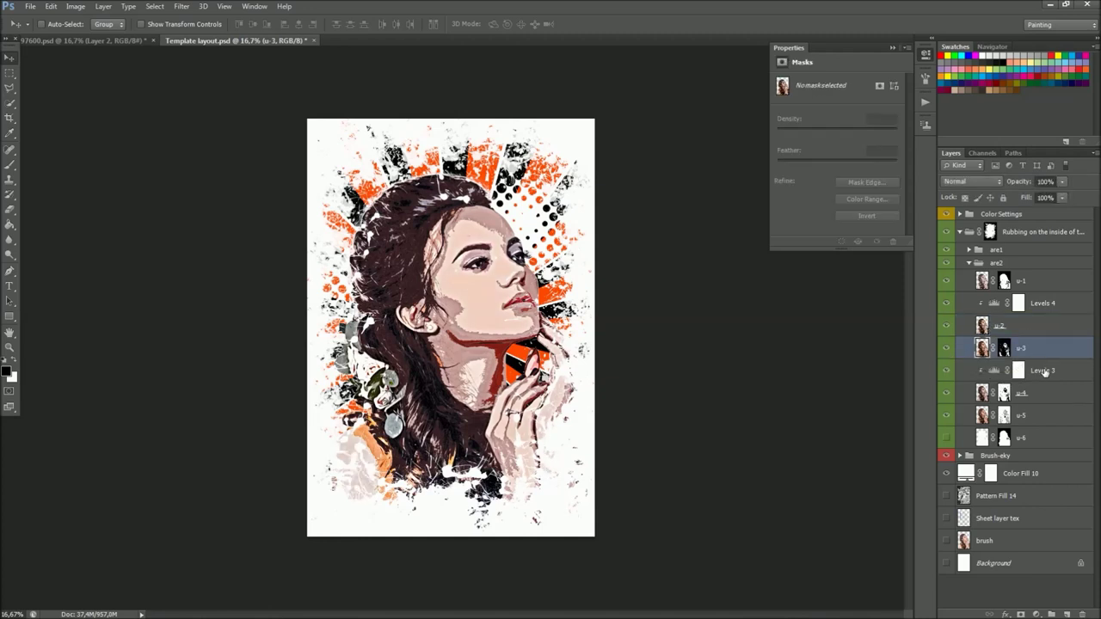
pyautogui.click(1043, 371)
pyautogui.moveTo(880, 172); pyautogui.dragTo(876, 172)
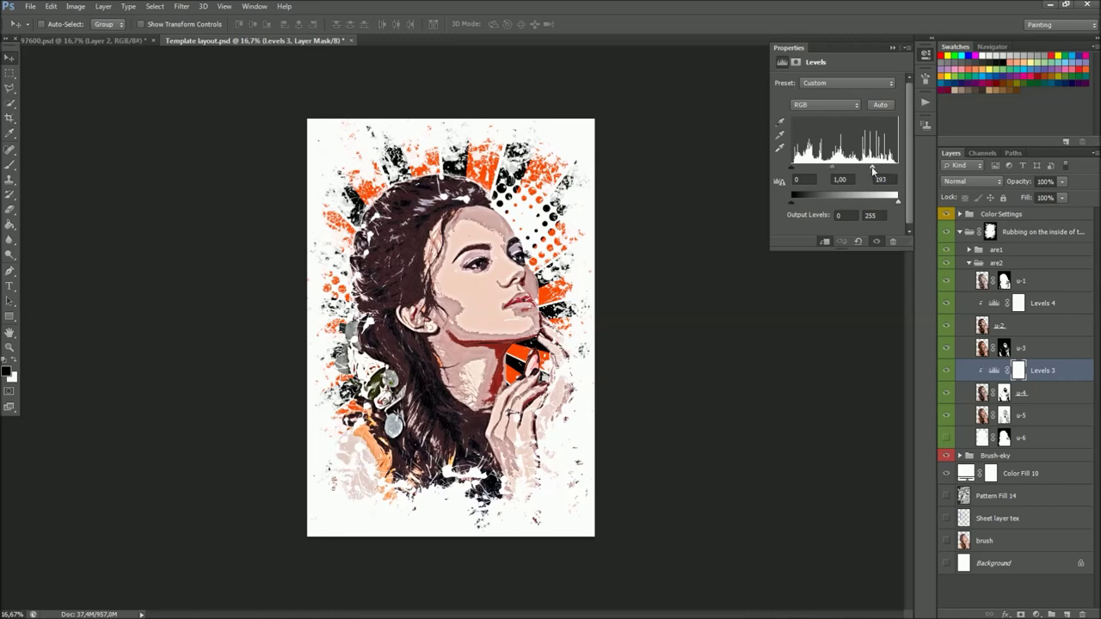
pyautogui.moveTo(876, 171); pyautogui.dragTo(877, 172)
pyautogui.moveTo(795, 172); pyautogui.dragTo(800, 172)
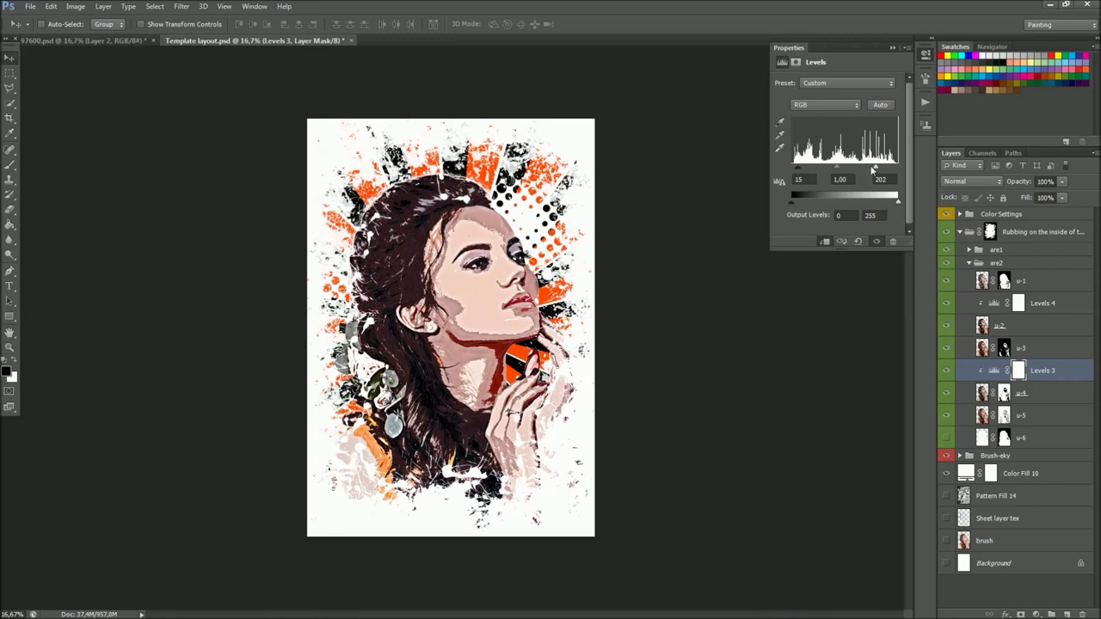
pyautogui.moveTo(876, 167); pyautogui.dragTo(872, 169)
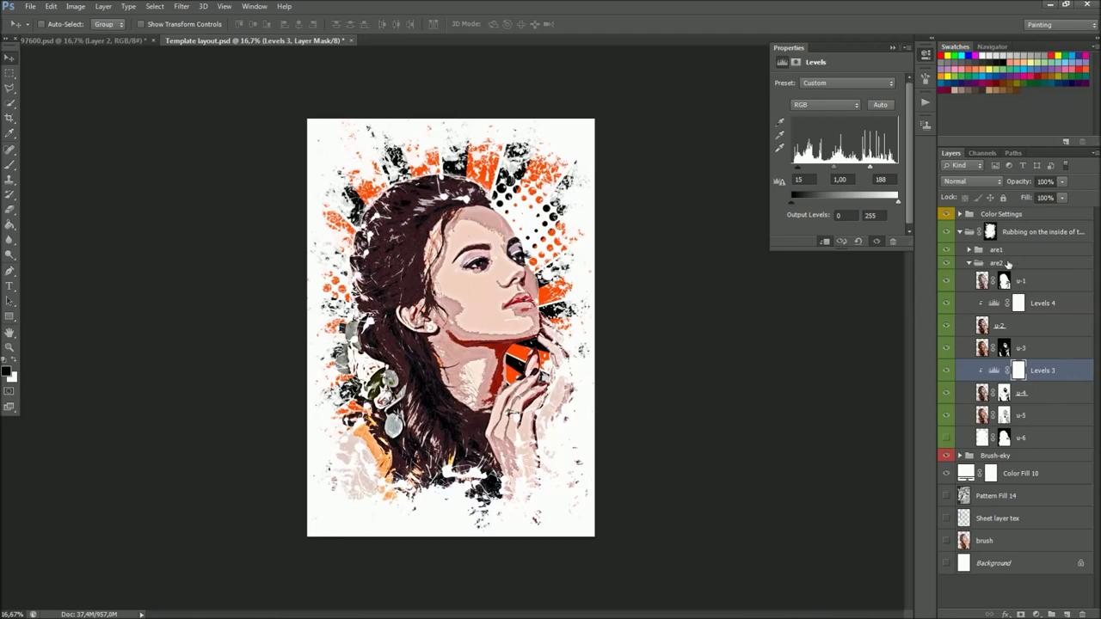
pyautogui.click(1005, 263)
pyautogui.click(969, 263)
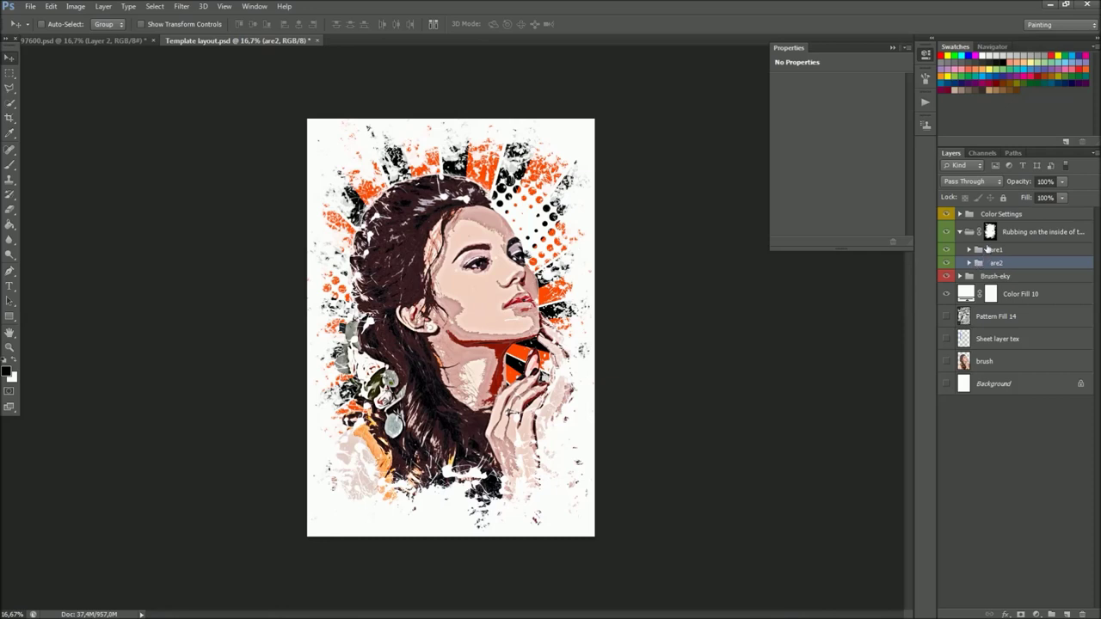
# - Target the Rubbing group's layer mask with the Brush tool set to the 499 px preset
pyautogui.click(990, 232)
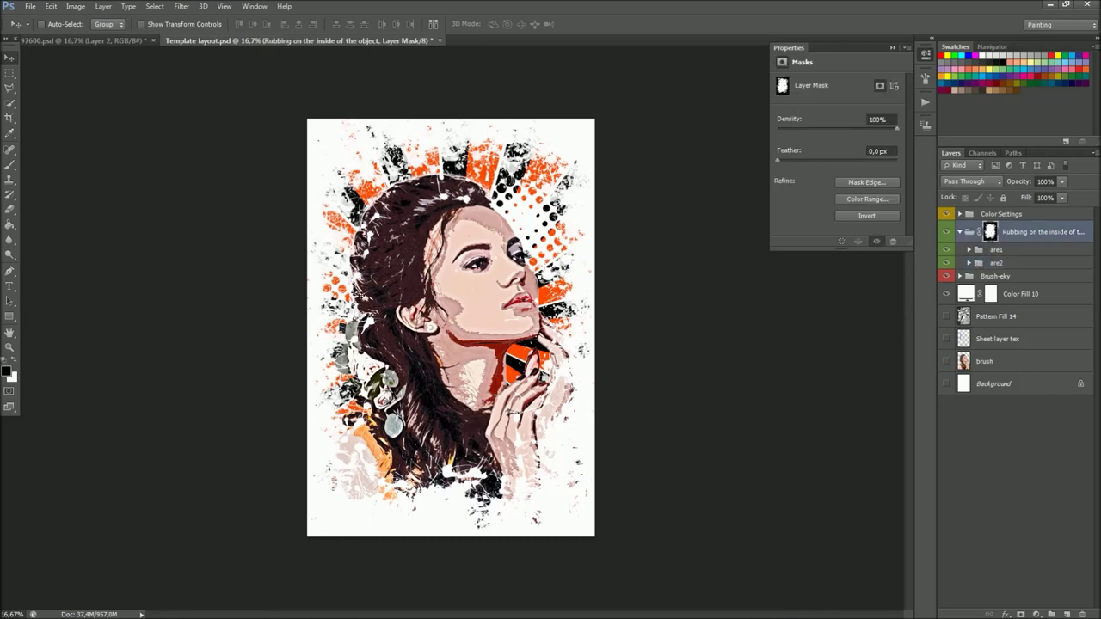
pyautogui.click(10, 163)
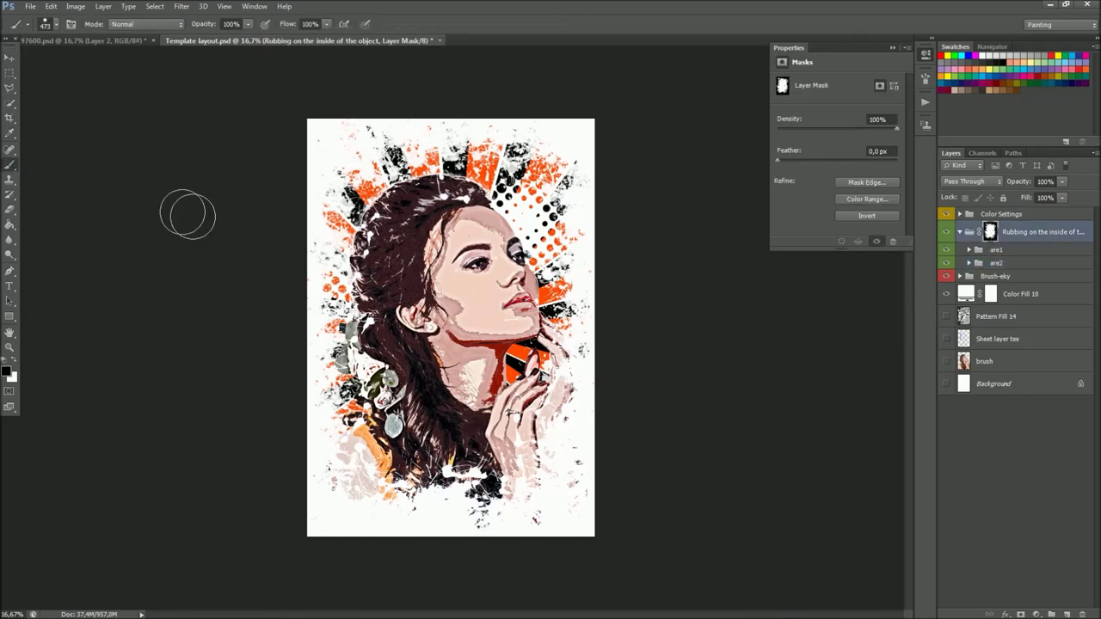
pyautogui.click(56, 27)
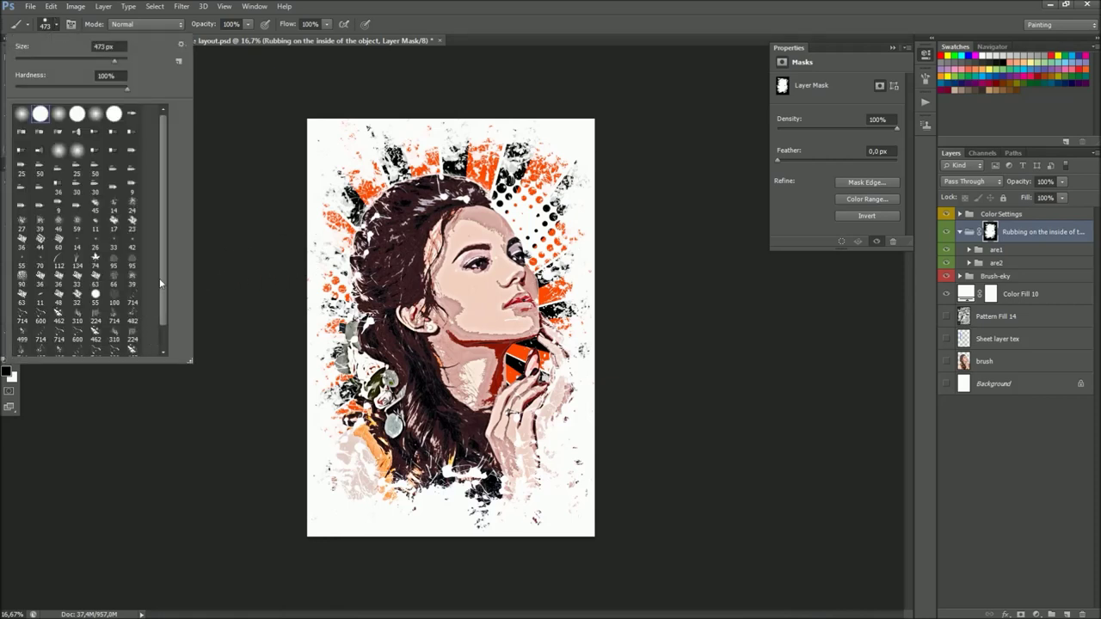
pyautogui.scroll(-1, 163, 316)
pyautogui.doubleClick(97, 349)
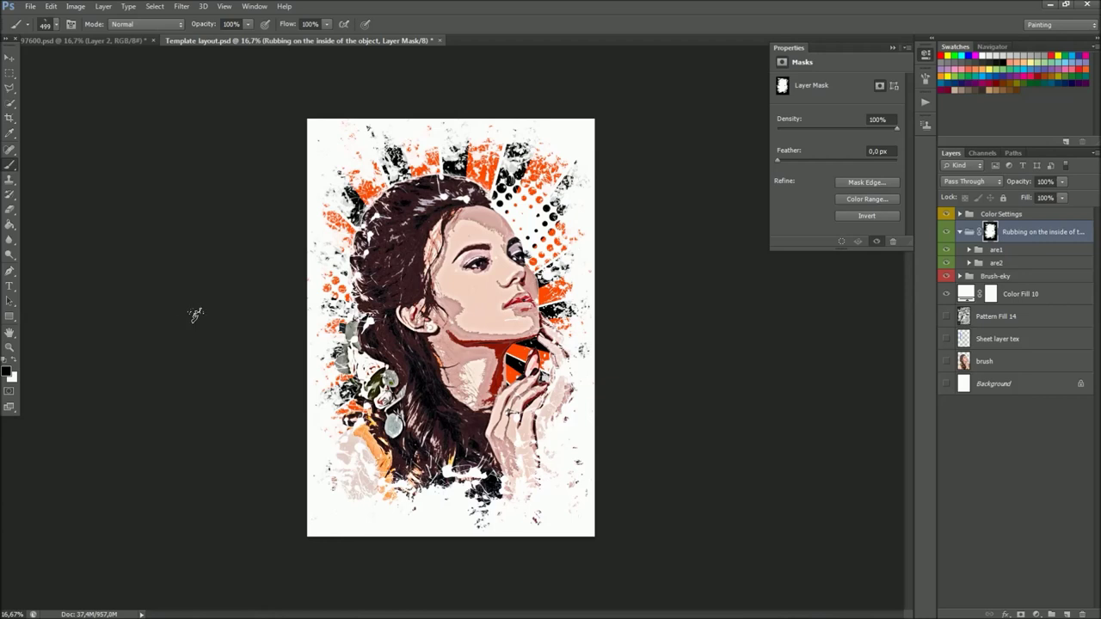
# - Paint the mask over the lower-left, then paint in white across the lower hair to reveal it
pyautogui.moveTo(359, 476)
pyautogui.mouseDown()
pyautogui.moveTo(527, 482)
pyautogui.moveTo(537, 454)
pyautogui.moveTo(553, 449)
pyautogui.moveTo(540, 429)
pyautogui.moveTo(570, 394)
pyautogui.mouseUp()
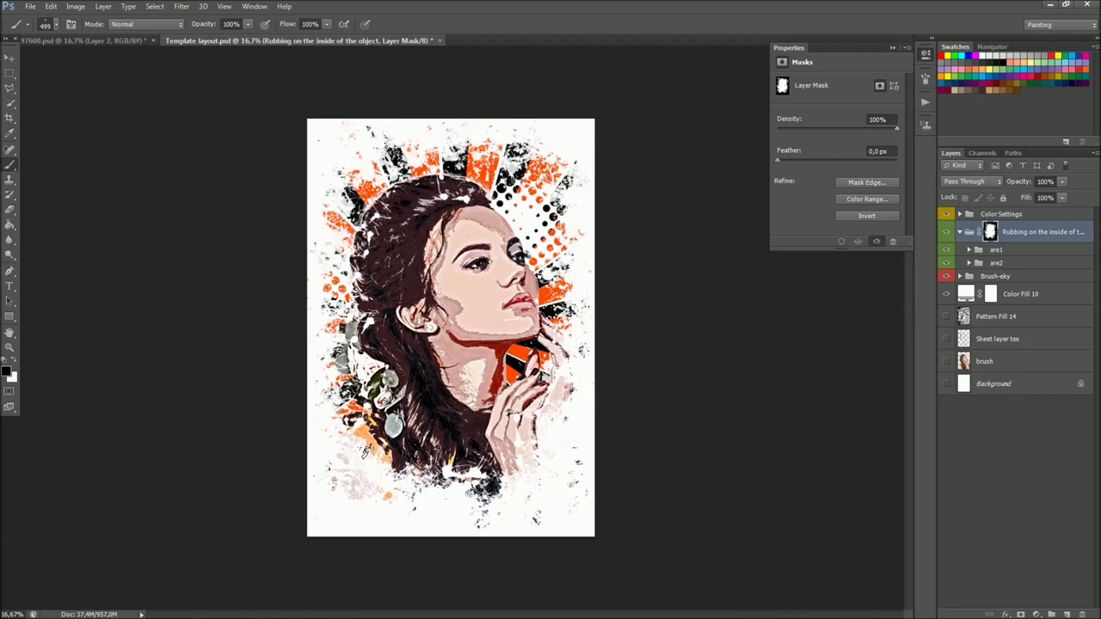
pyautogui.click(19, 366)
pyautogui.moveTo(369, 456)
pyautogui.mouseDown()
pyautogui.moveTo(473, 486)
pyautogui.moveTo(510, 430)
pyautogui.moveTo(525, 464)
pyautogui.mouseUp()
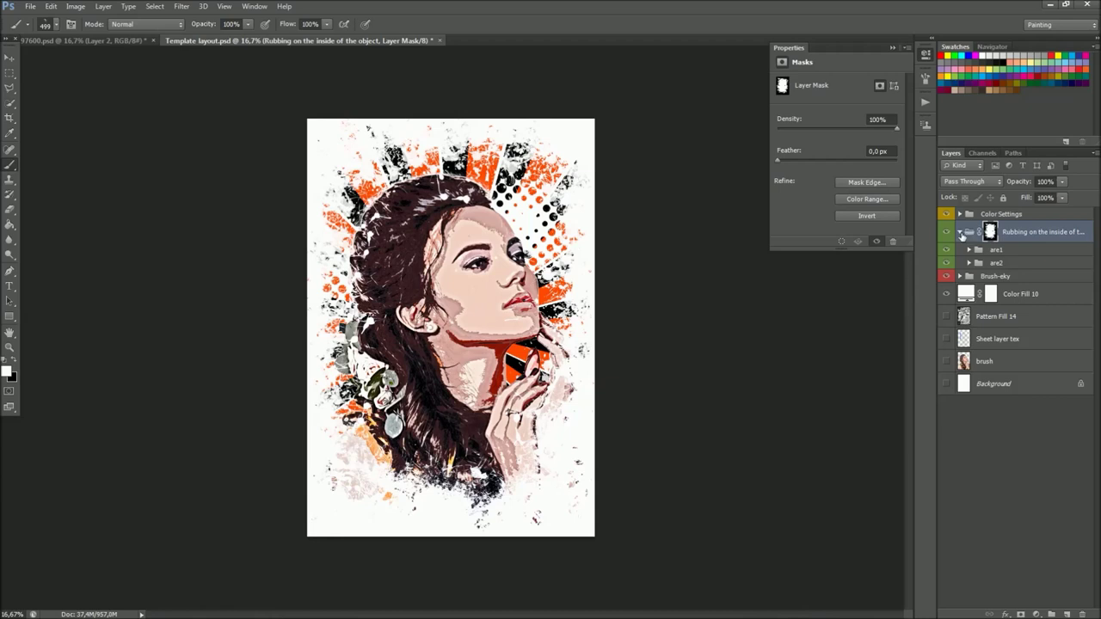
pyautogui.click(960, 233)
pyautogui.click(992, 250)
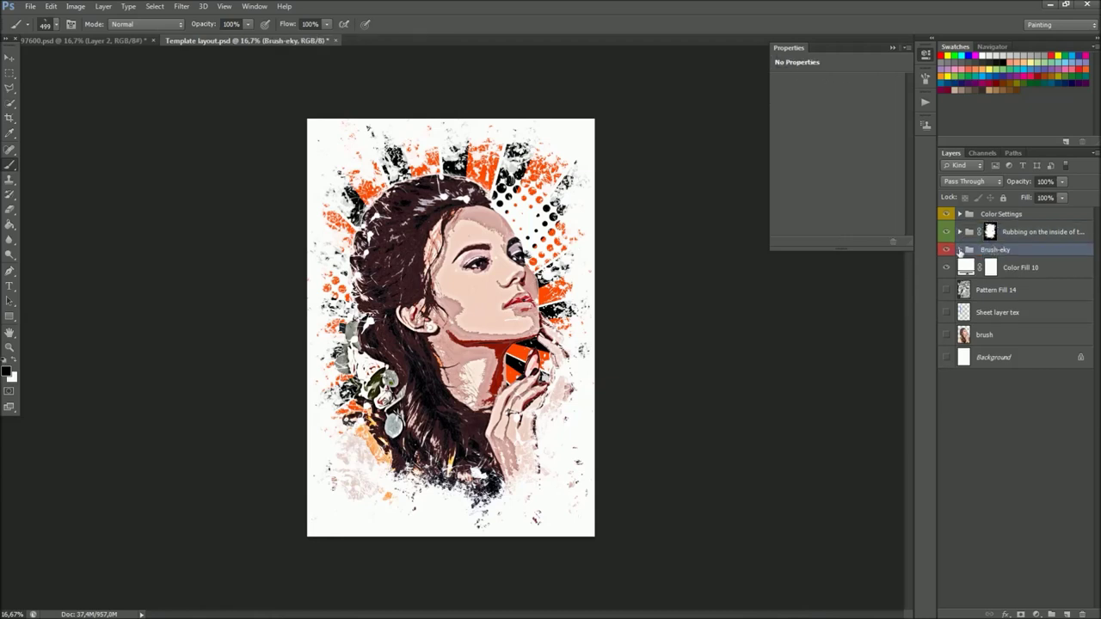
# - Show the green x-1 splatter and shift it about 60 px right and 31 px down
pyautogui.click(960, 250)
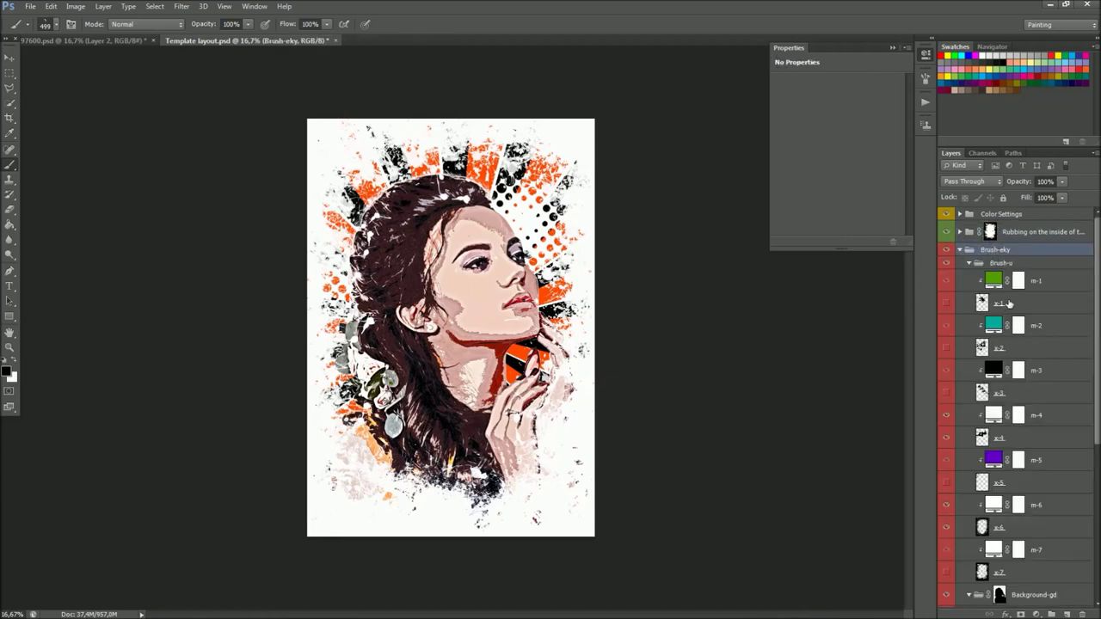
pyautogui.click(1006, 305)
pyautogui.click(12, 58)
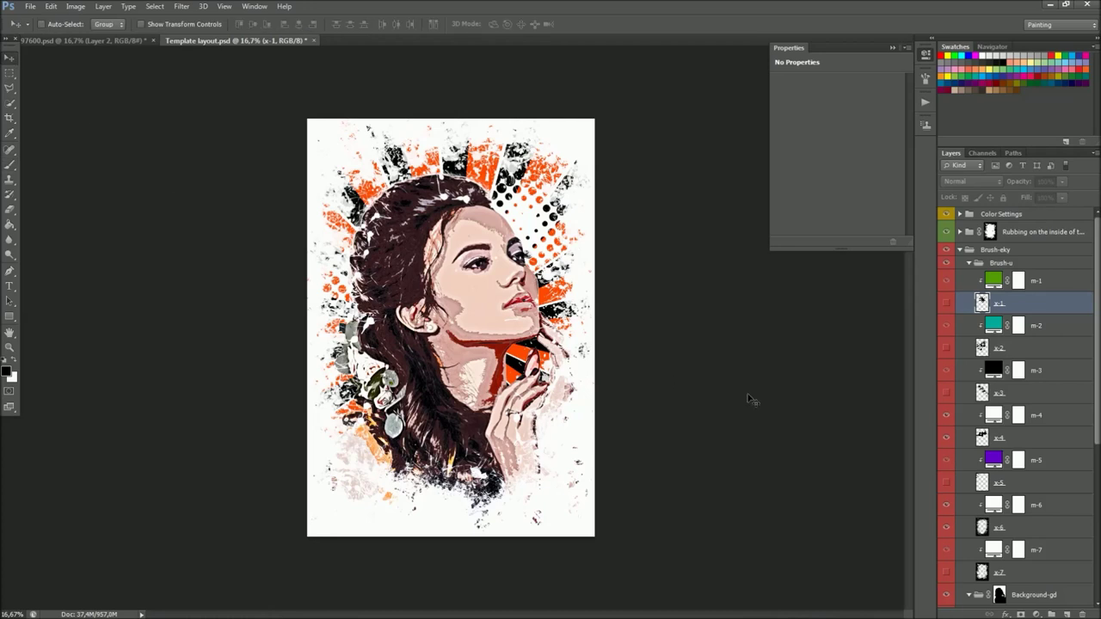
pyautogui.click(946, 306)
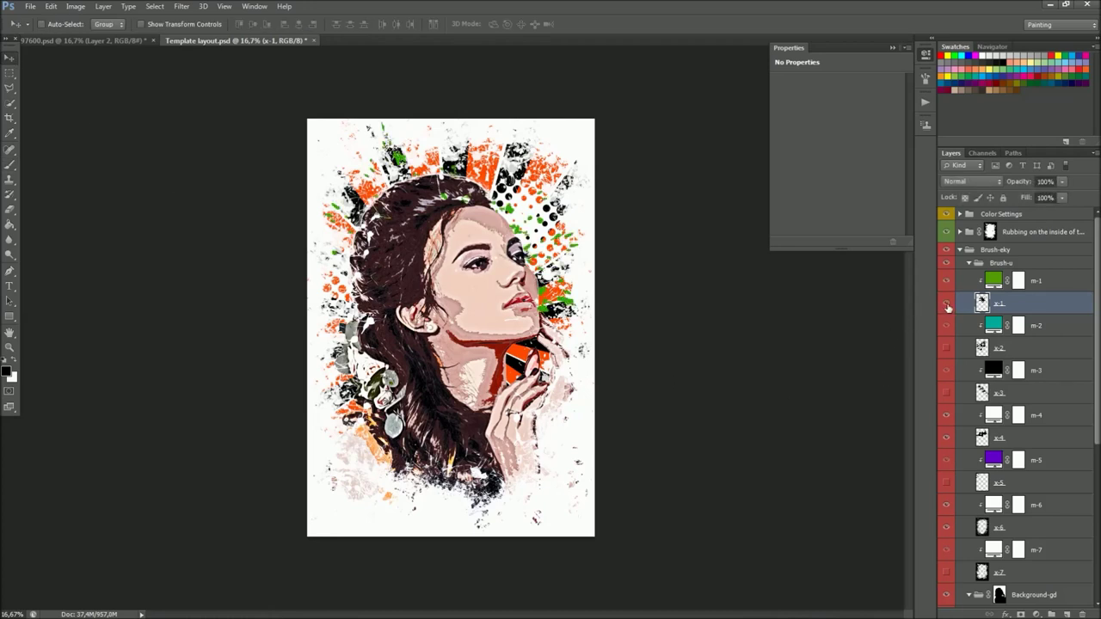
pyautogui.moveTo(520, 249); pyautogui.dragTo(572, 275)
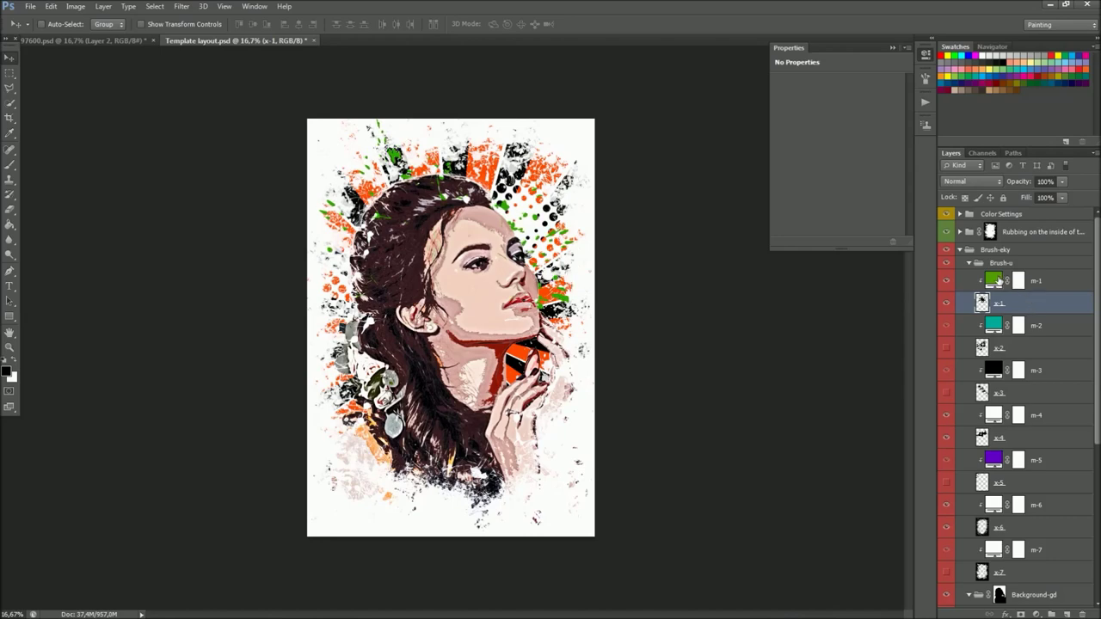
# - Try other colours for the m-1 fill, then cancel to keep it green
pyautogui.doubleClick(995, 281)
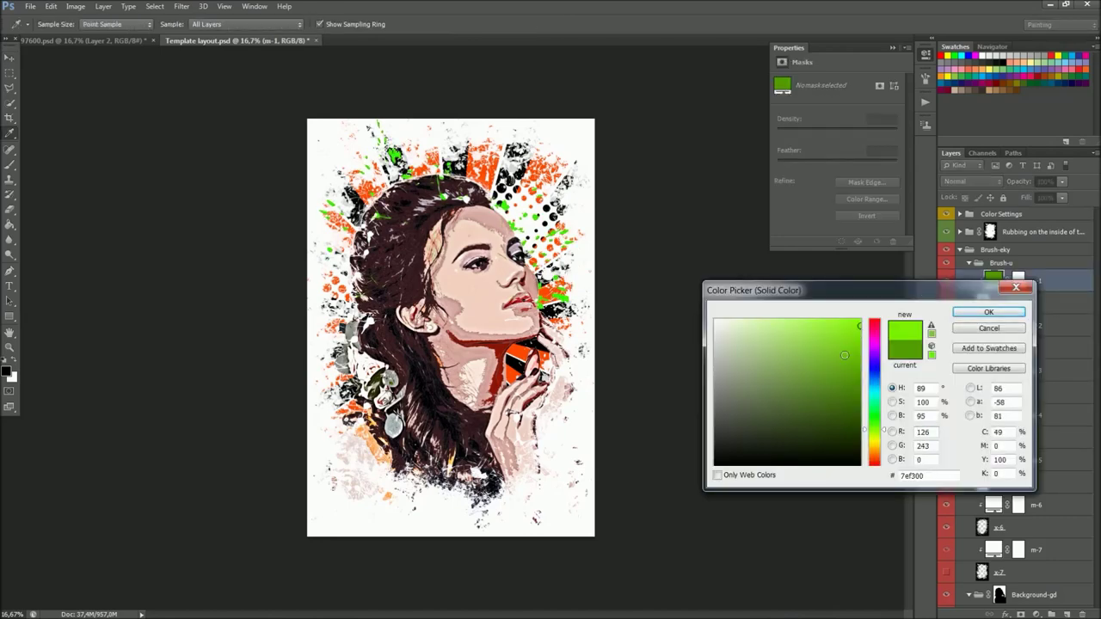
pyautogui.click(843, 366)
pyautogui.moveTo(843, 367); pyautogui.dragTo(845, 371)
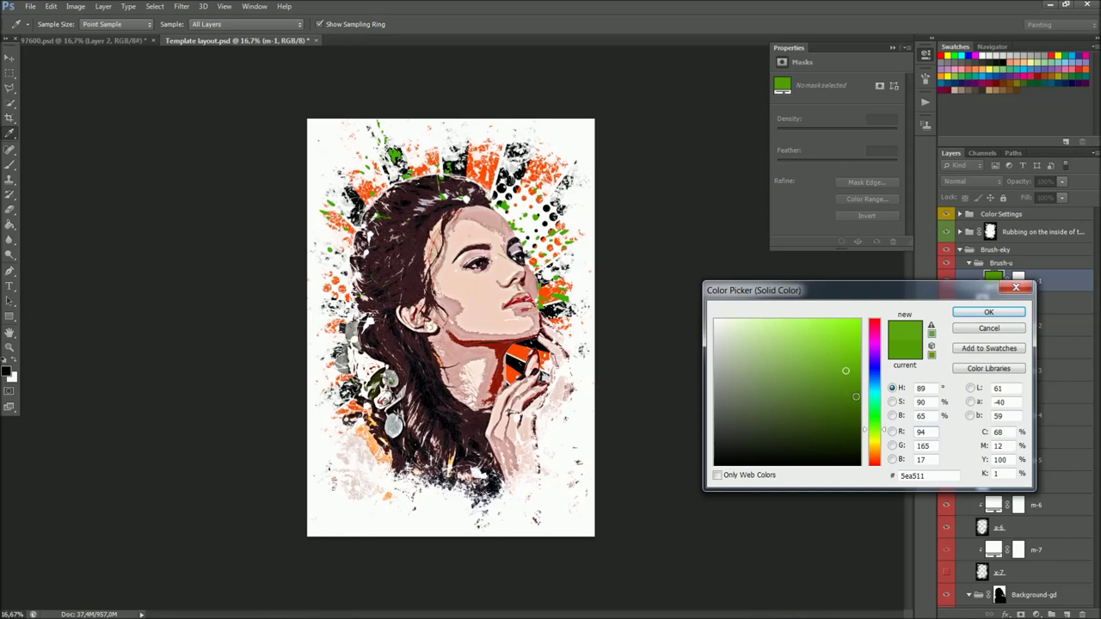
pyautogui.click(874, 422)
pyautogui.moveTo(877, 449); pyautogui.dragTo(867, 393)
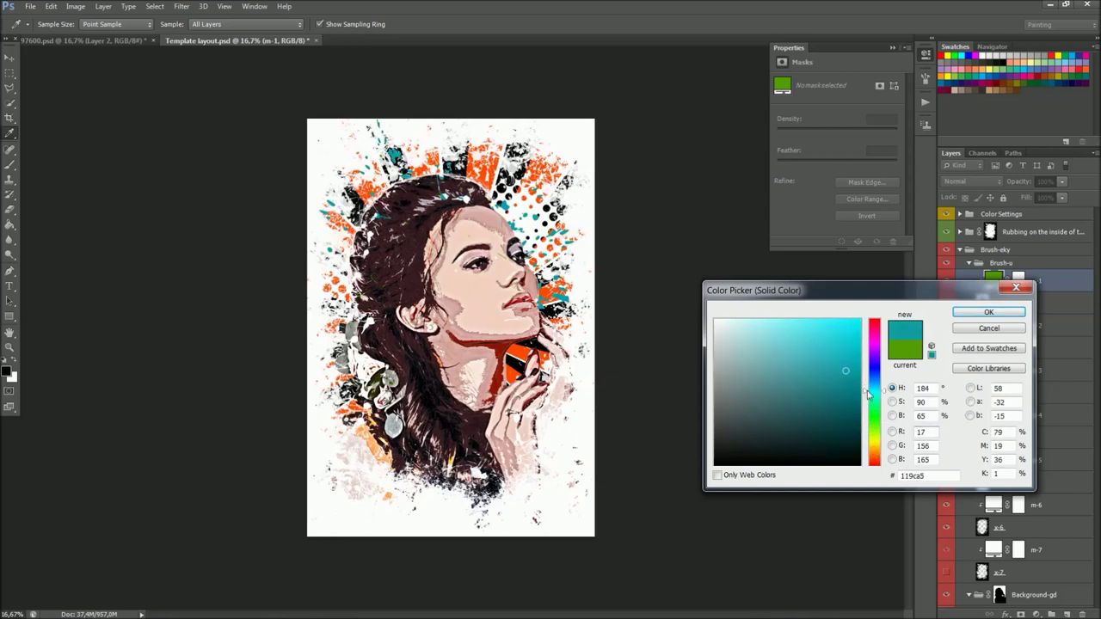
pyautogui.moveTo(867, 393)
pyautogui.mouseDown()
pyautogui.moveTo(874, 327)
pyautogui.moveTo(716, 475)
pyautogui.mouseUp()
pyautogui.click(1016, 287)
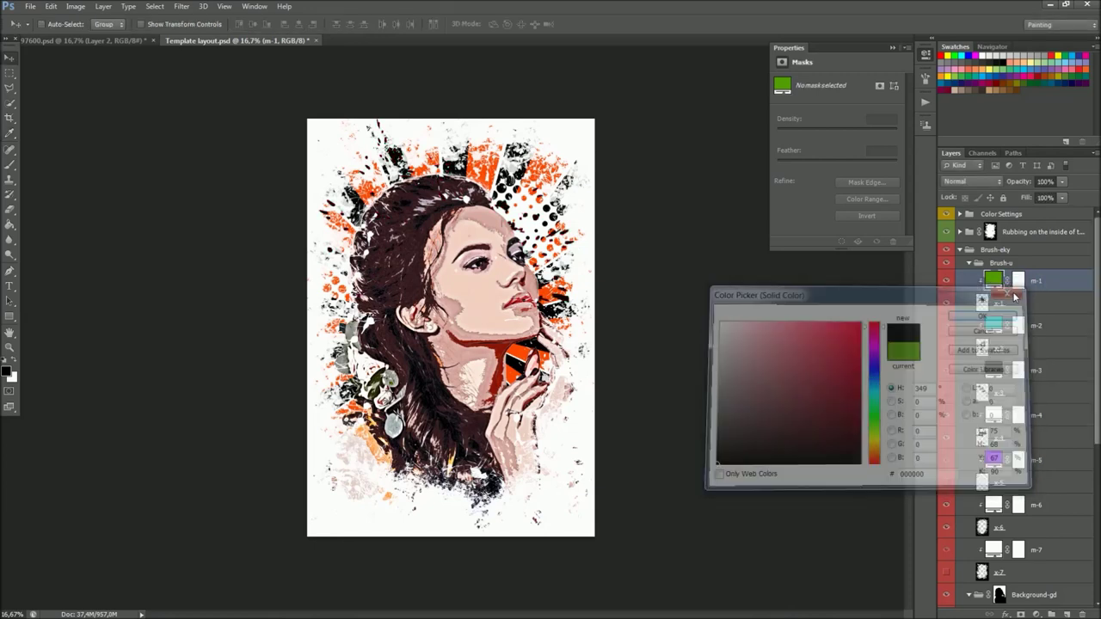
# - Show the x-2 splatter, recolour its m-2 fill from teal to blue, and show the x-3 stripes
pyautogui.click(1016, 350)
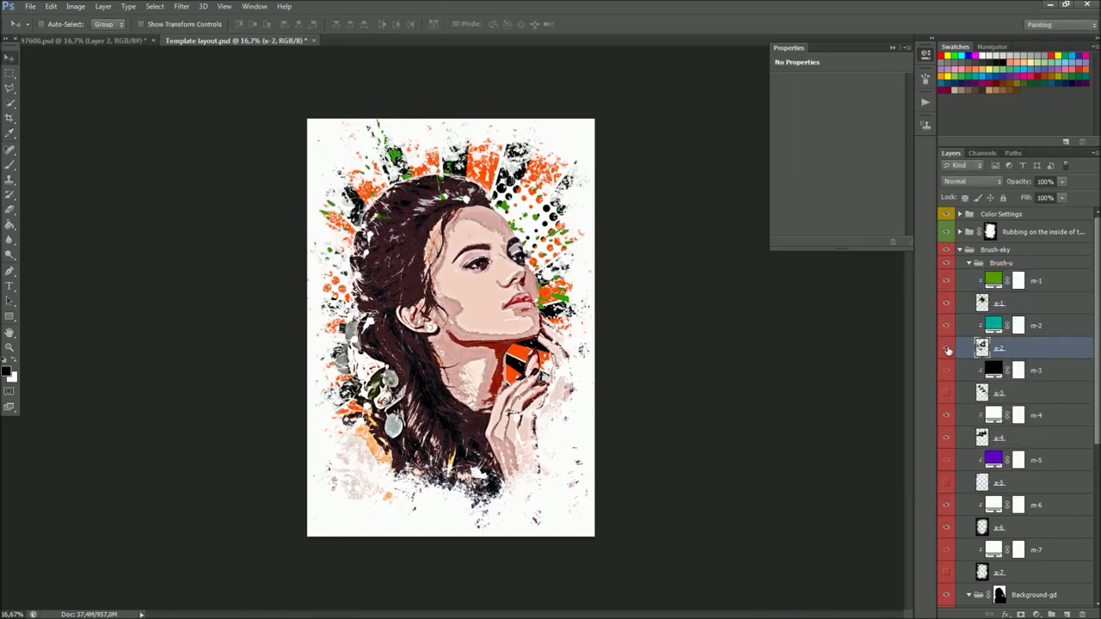
pyautogui.click(947, 348)
pyautogui.doubleClick(993, 325)
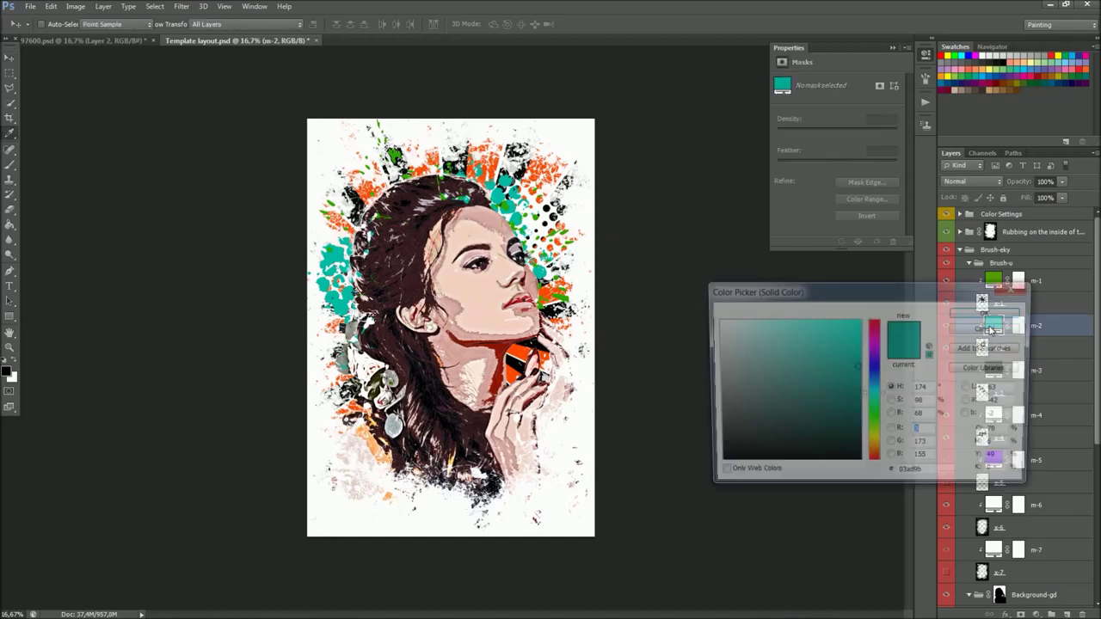
pyautogui.moveTo(872, 404)
pyautogui.mouseDown()
pyautogui.moveTo(874, 440)
pyautogui.moveTo(878, 368)
pyautogui.moveTo(871, 383)
pyautogui.mouseUp()
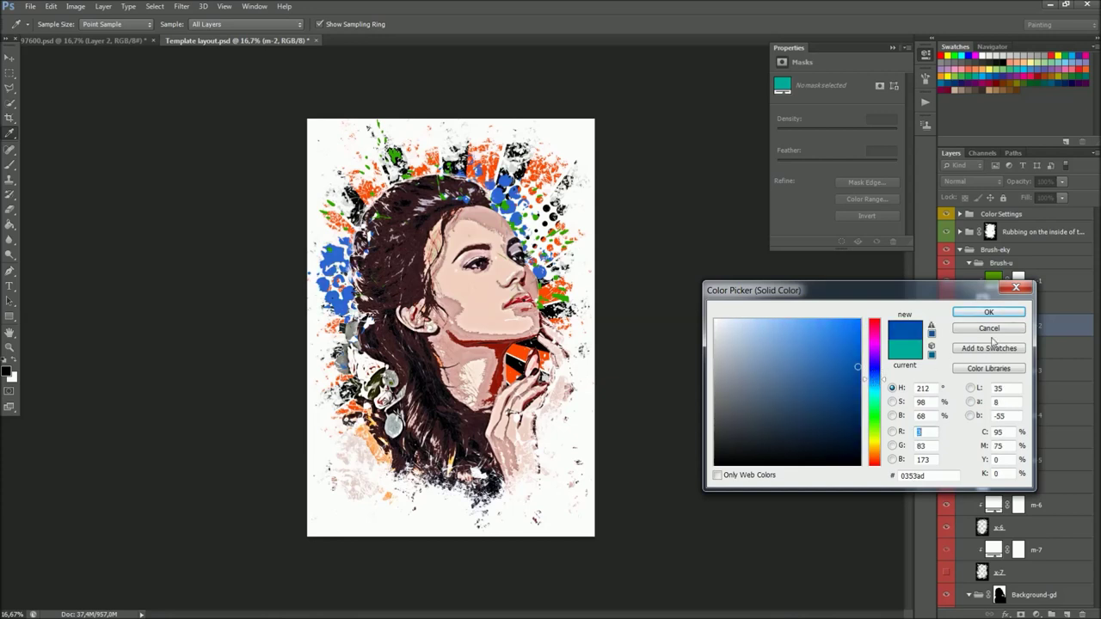
pyautogui.click(990, 315)
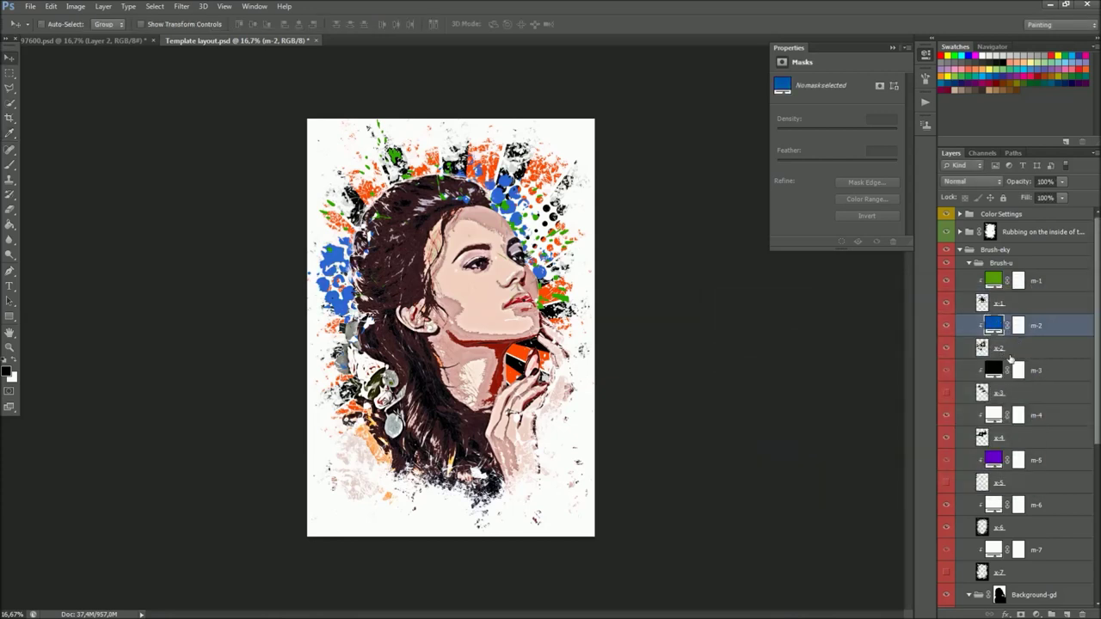
pyautogui.click(1017, 394)
pyautogui.click(946, 396)
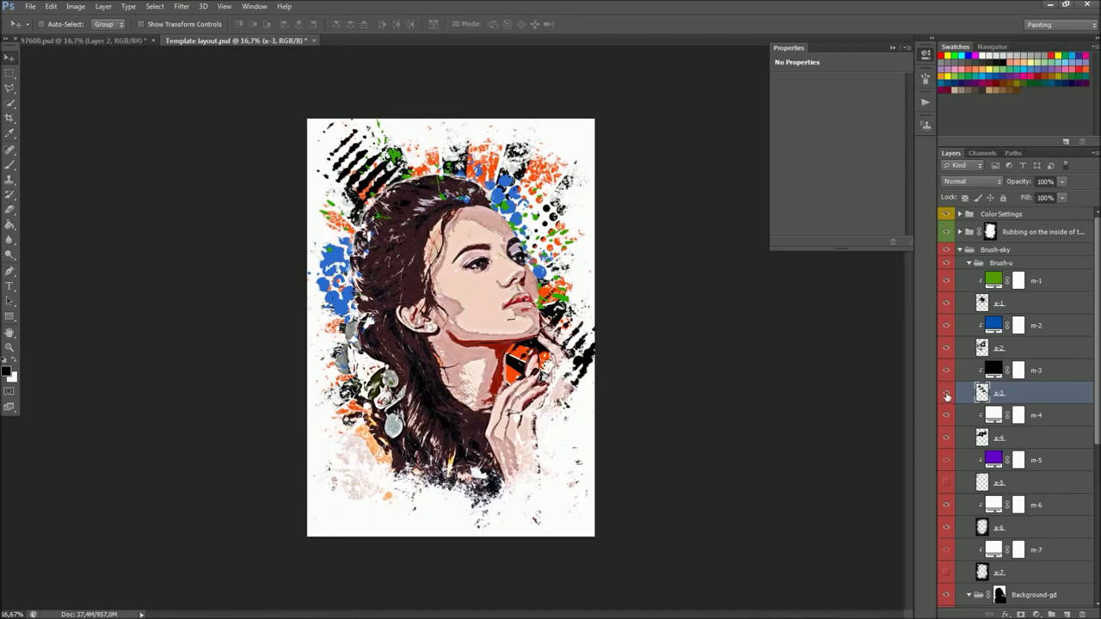
# - Test red, green and blue on the m-3 striped fill, then cancel to keep it black
pyautogui.doubleClick(993, 370)
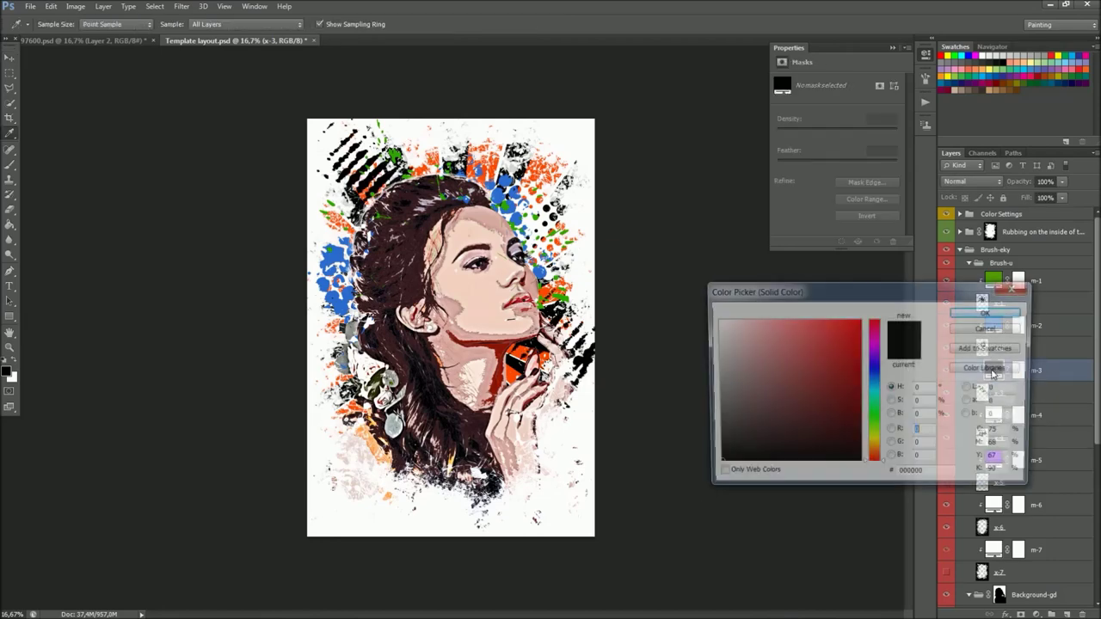
pyautogui.click(856, 354)
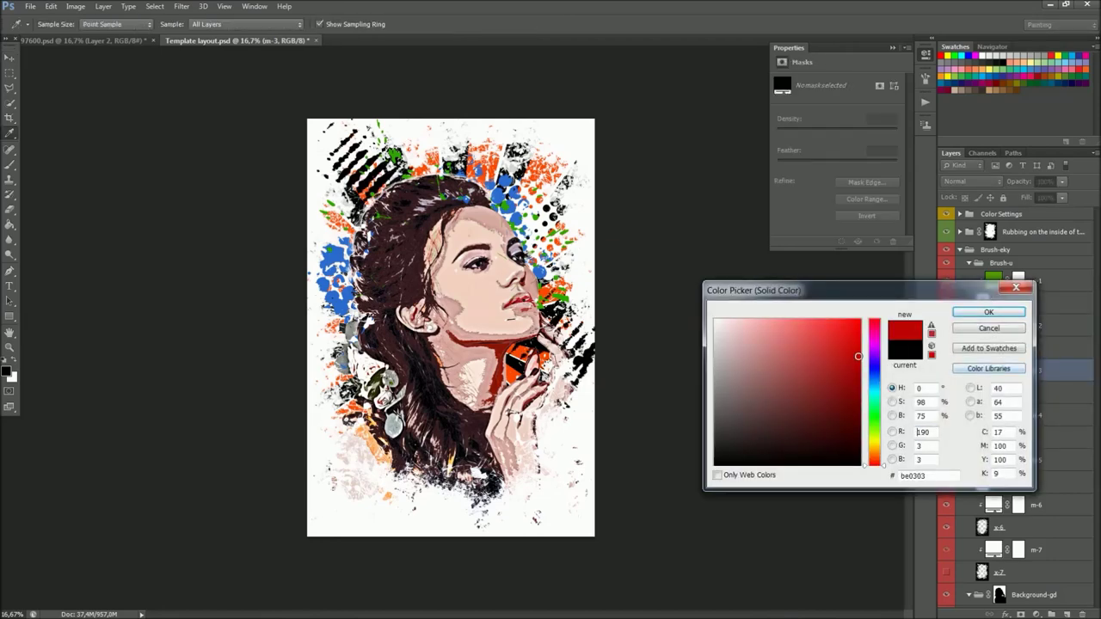
pyautogui.click(873, 413)
pyautogui.moveTo(873, 414); pyautogui.dragTo(879, 377)
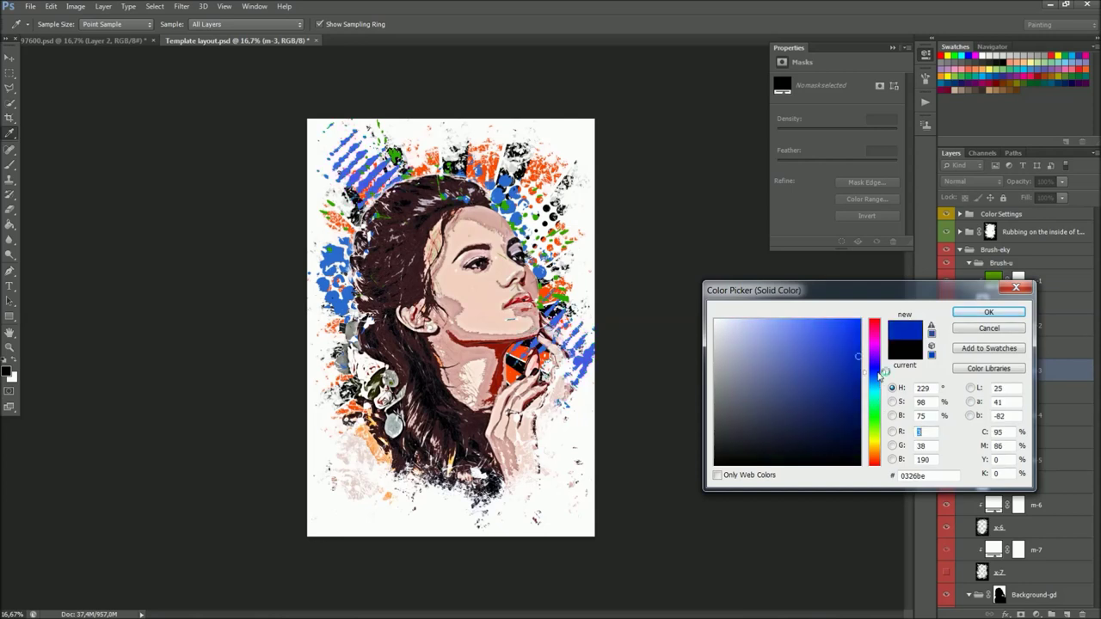
pyautogui.click(1015, 287)
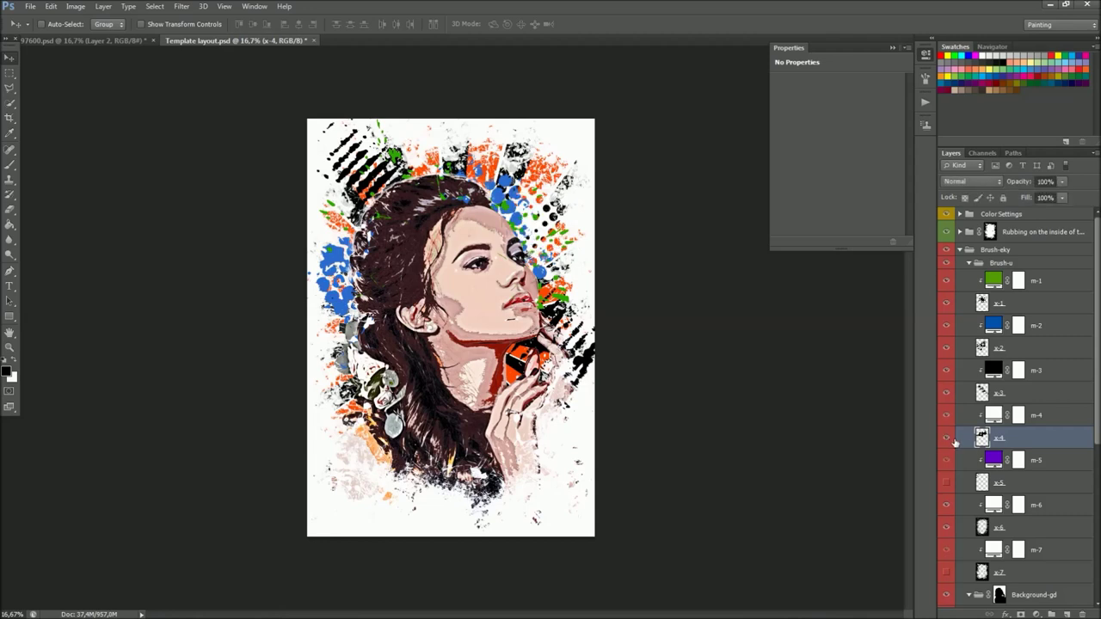
# - Hide the x-3 stripes, test other colours on the purple x-5 halftone, then hide it too
pyautogui.click(949, 396)
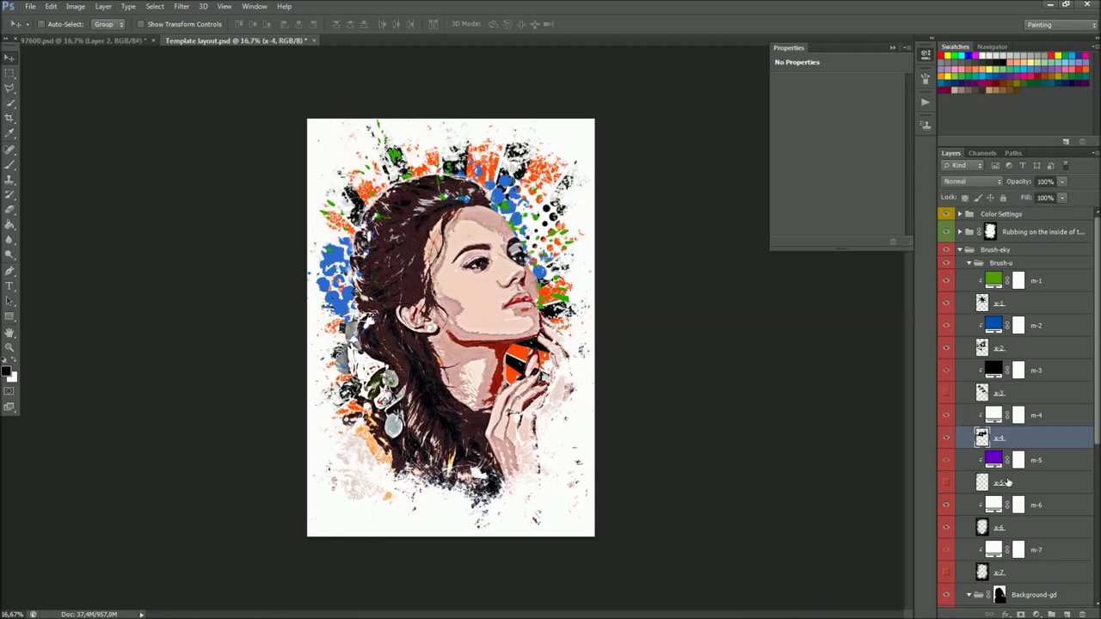
pyautogui.click(1008, 483)
pyautogui.click(947, 485)
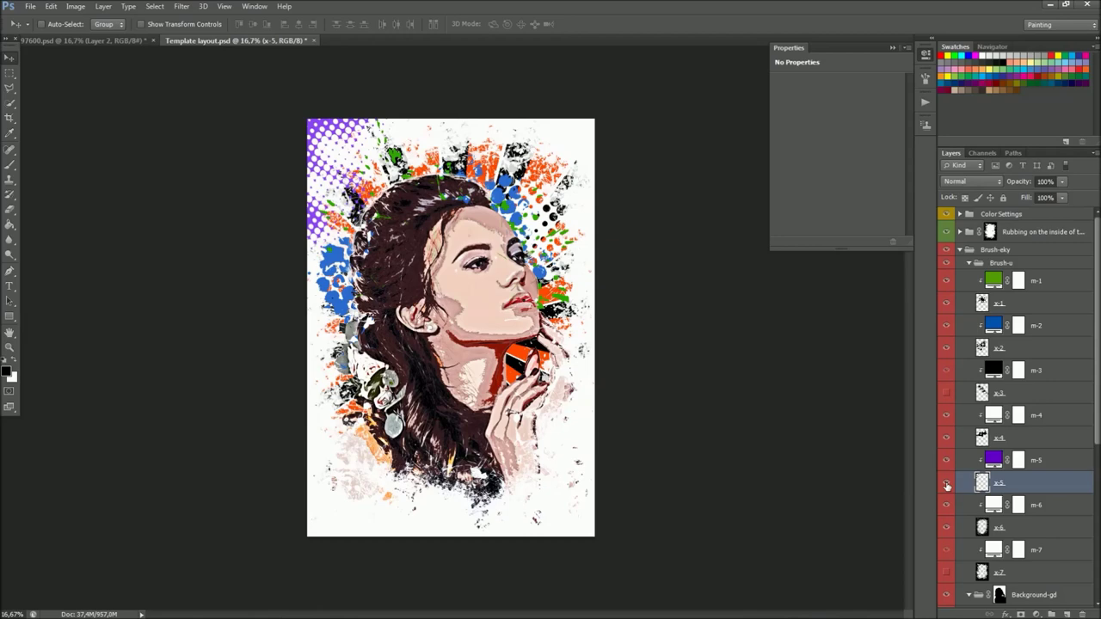
pyautogui.doubleClick(993, 460)
pyautogui.moveTo(875, 417)
pyautogui.mouseDown()
pyautogui.moveTo(878, 440)
pyautogui.moveTo(874, 333)
pyautogui.mouseUp()
pyautogui.moveTo(769, 401); pyautogui.dragTo(699, 455)
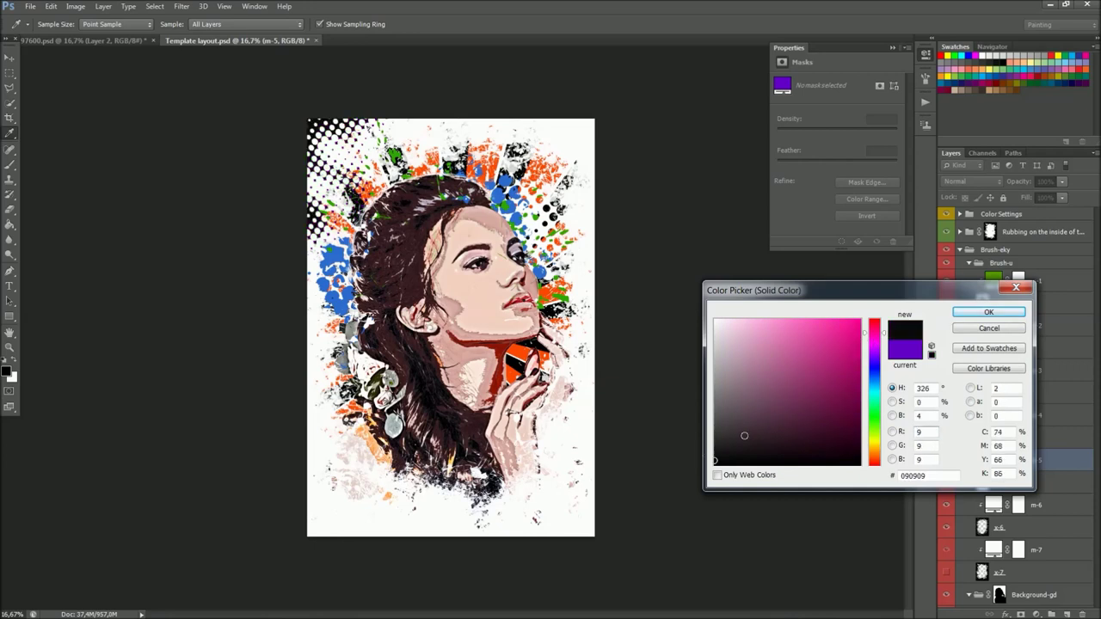
pyautogui.click(1015, 290)
pyautogui.click(946, 483)
pyautogui.scroll(-3, 1024, 494)
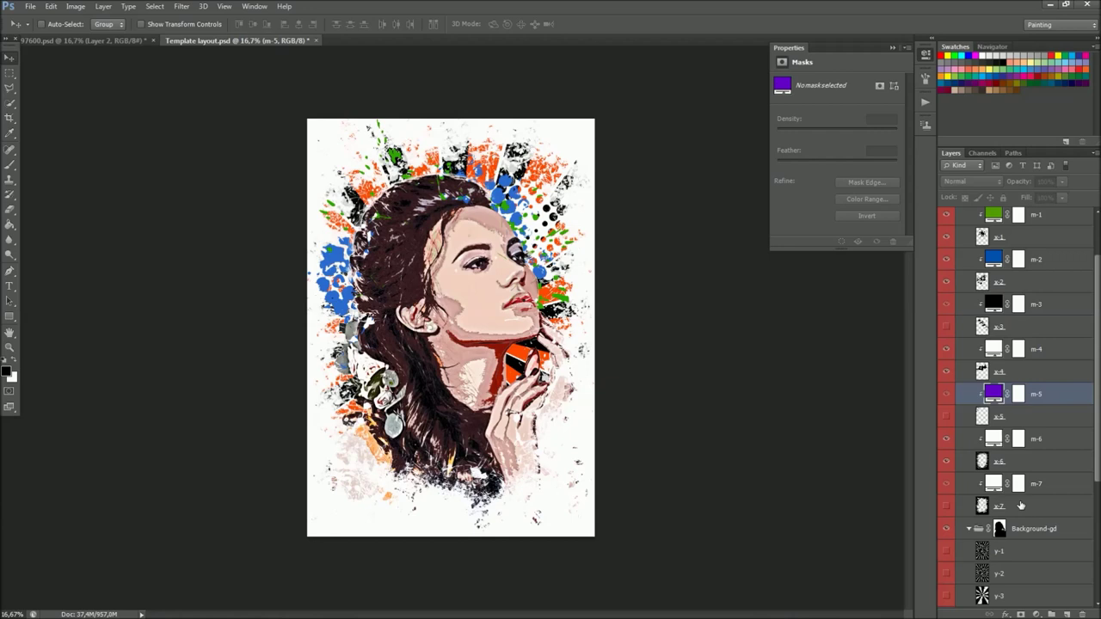
# - Toggle the x-7 splatter off and on to compare, leaving it visible
pyautogui.click(1021, 507)
pyautogui.click(947, 509)
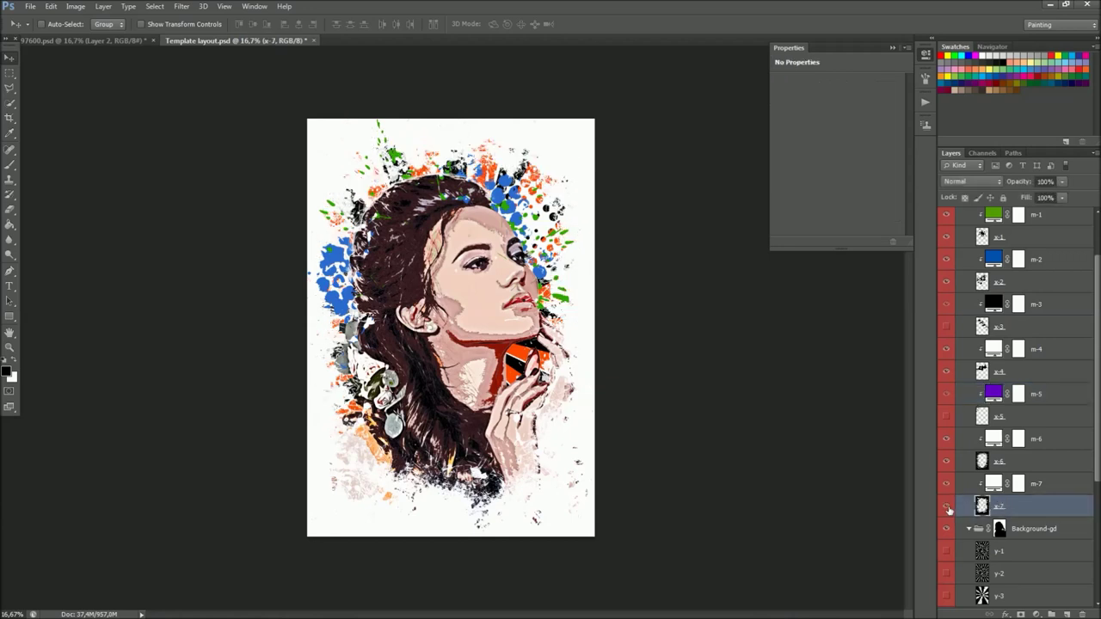
pyautogui.click(948, 508)
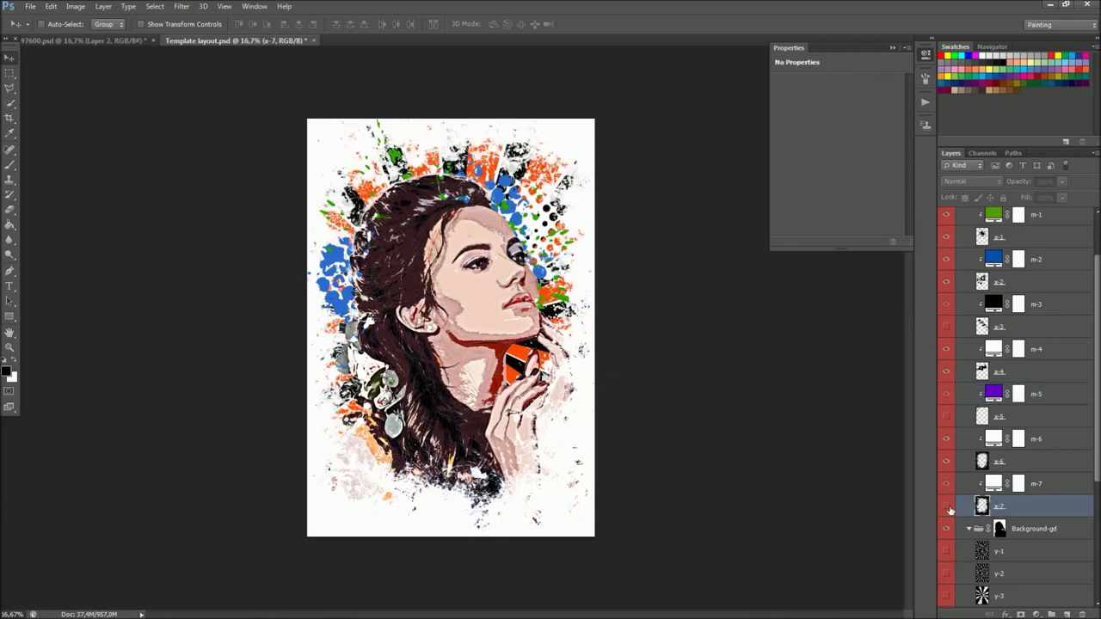
pyautogui.scroll(-3, 1036, 513)
pyautogui.scroll(-2, 1024, 503)
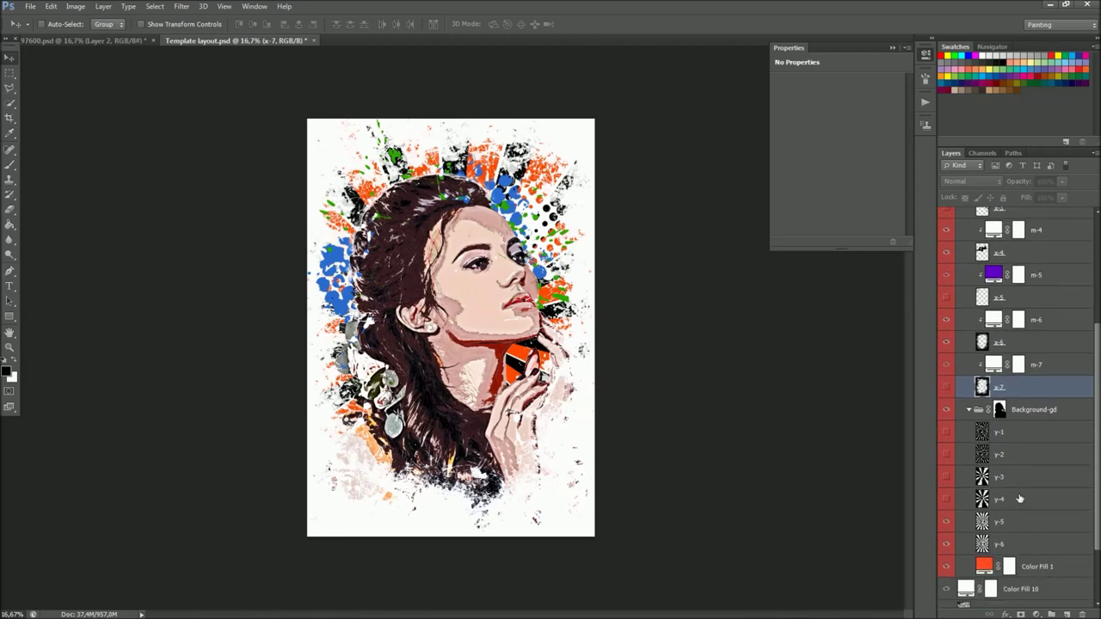
# - In the Background-gd group, hide the y-6 and y-5 black starburst splatters
pyautogui.click(1032, 413)
pyautogui.scroll(-2, 1032, 456)
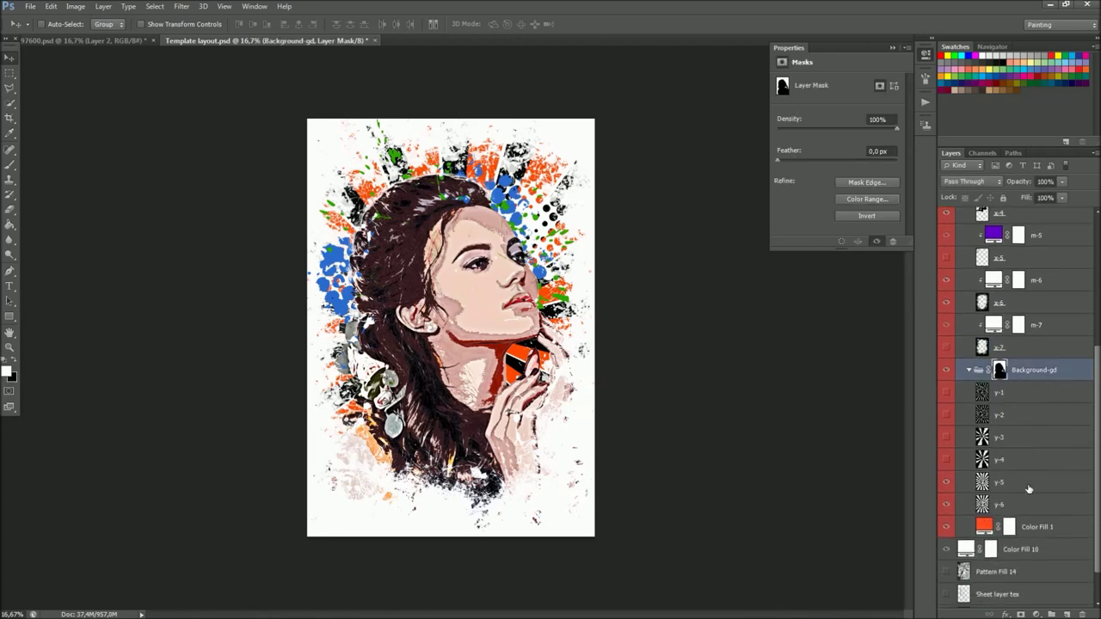
pyautogui.click(980, 506)
pyautogui.click(946, 505)
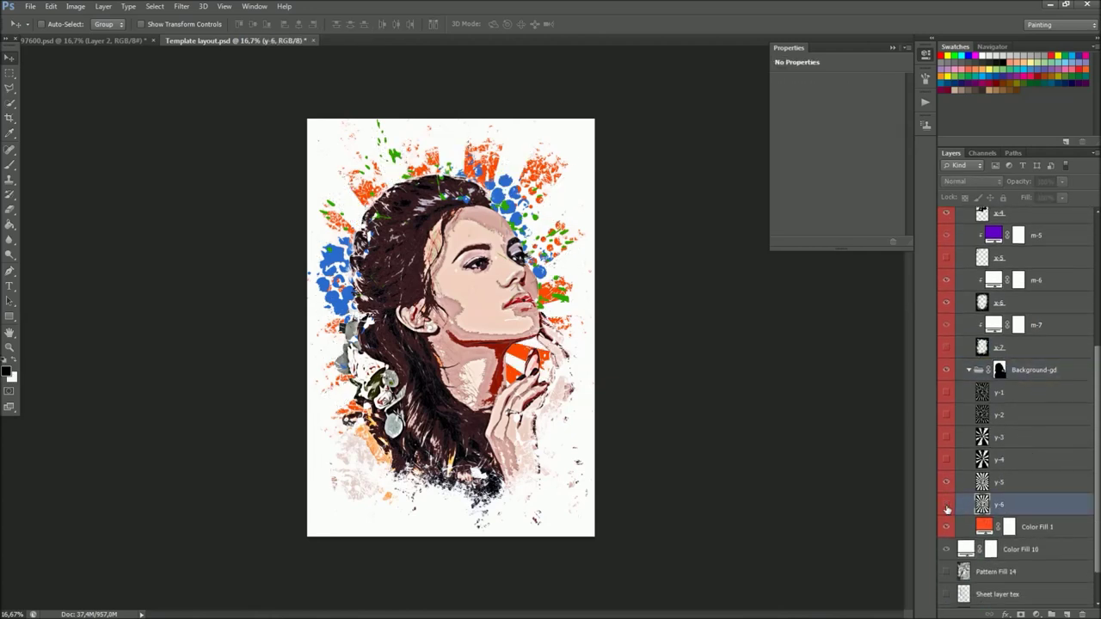
pyautogui.click(946, 482)
pyautogui.click(946, 487)
pyautogui.click(946, 487)
# - Compare the y-4 and y-3 starburst splatters on and off, leaving y-4 hidden
pyautogui.click(999, 463)
pyautogui.click(945, 461)
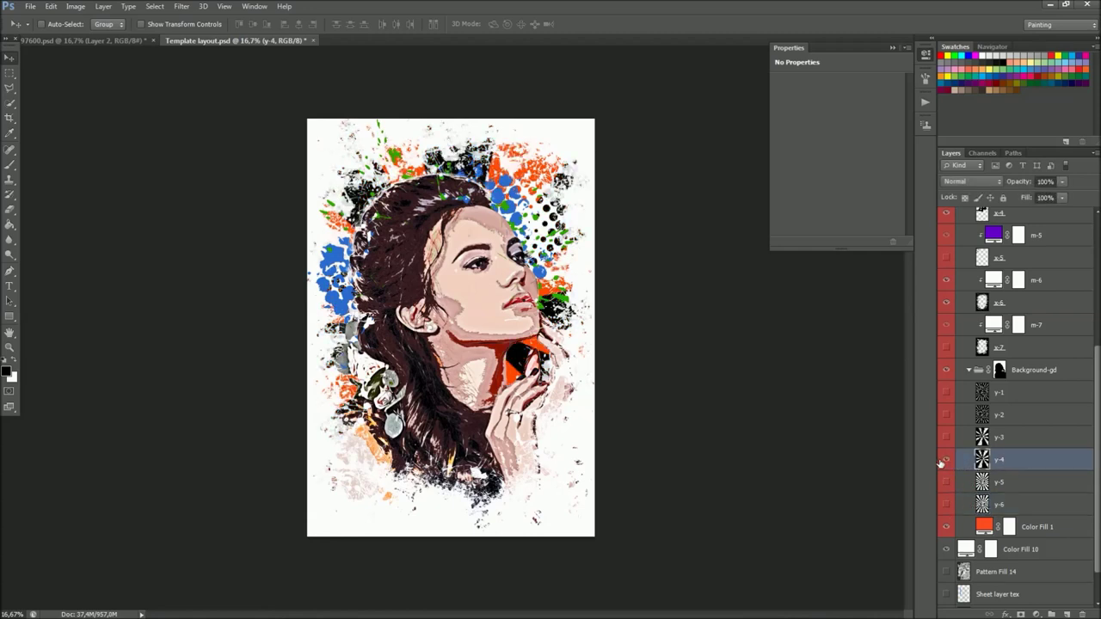
pyautogui.click(945, 461)
pyautogui.click(945, 461)
pyautogui.click(946, 461)
pyautogui.click(946, 439)
pyautogui.click(946, 439)
pyautogui.click(946, 439)
pyautogui.click(946, 438)
pyautogui.click(946, 439)
pyautogui.click(946, 461)
pyautogui.click(947, 462)
pyautogui.click(946, 438)
# - Compare the y-2 and y-1 splatters, leaving both hidden so the orange splatter dominates
pyautogui.click(980, 417)
pyautogui.click(946, 416)
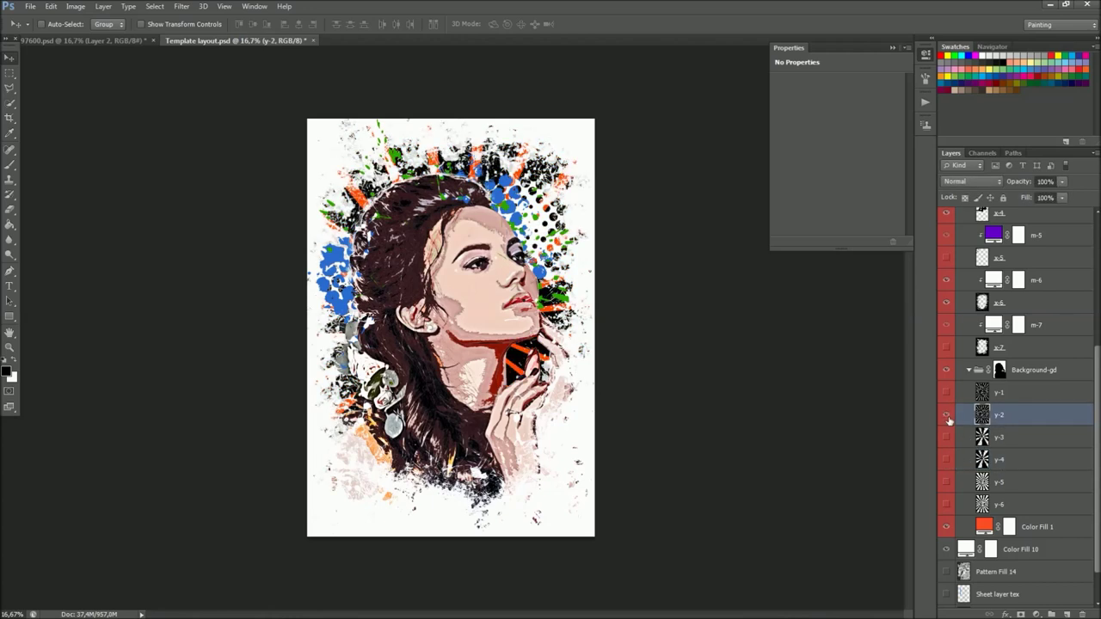
pyautogui.click(947, 393)
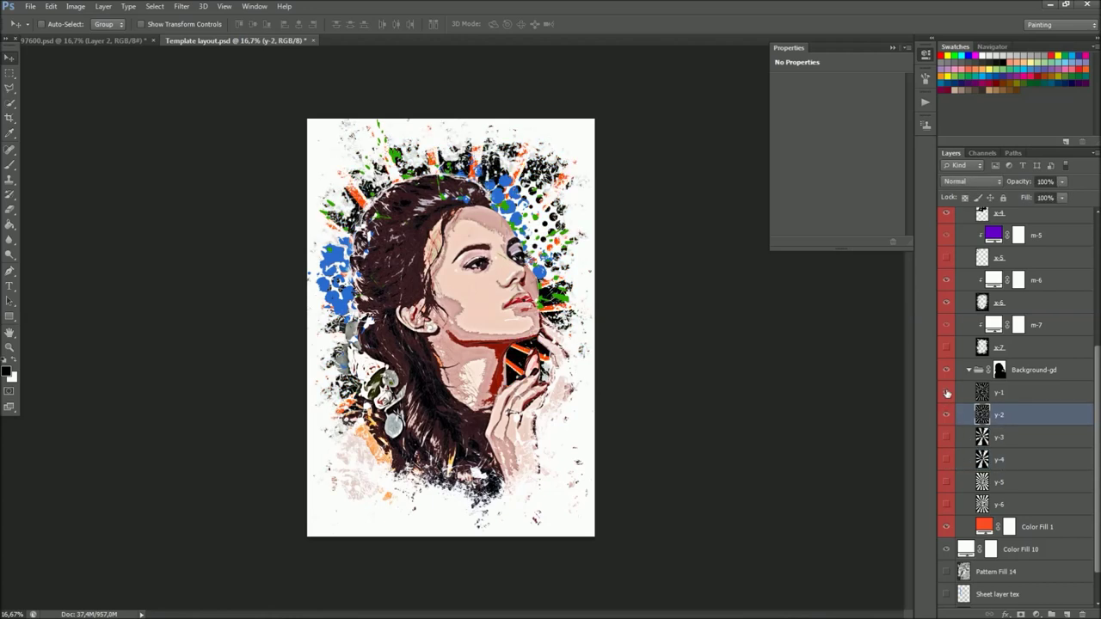
pyautogui.click(942, 414)
pyautogui.click(944, 417)
pyautogui.click(945, 393)
pyautogui.click(951, 417)
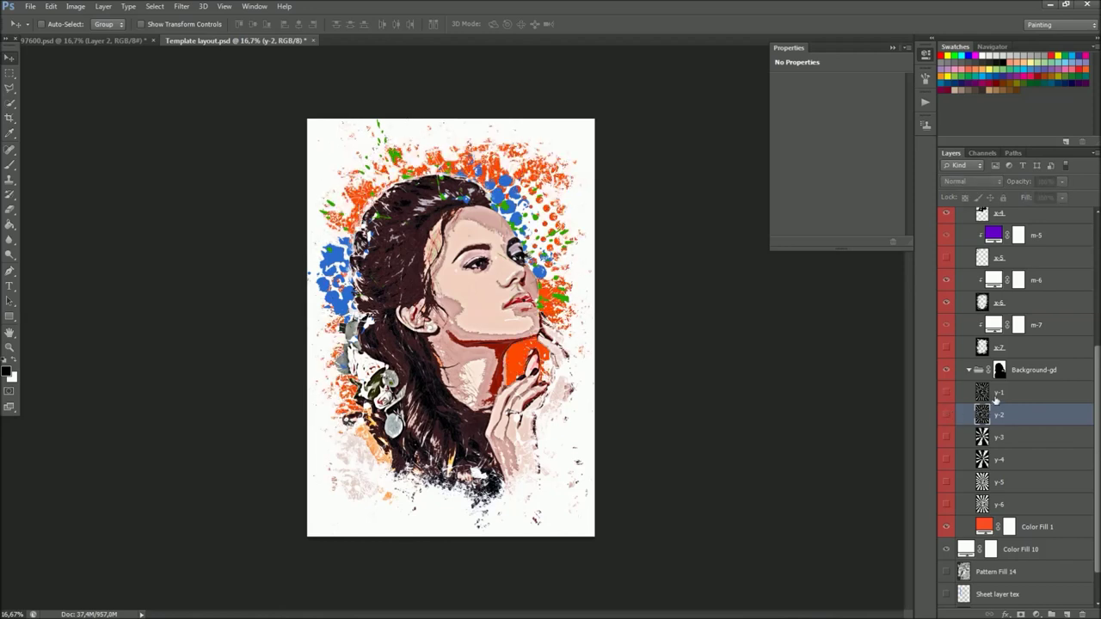
pyautogui.click(1002, 375)
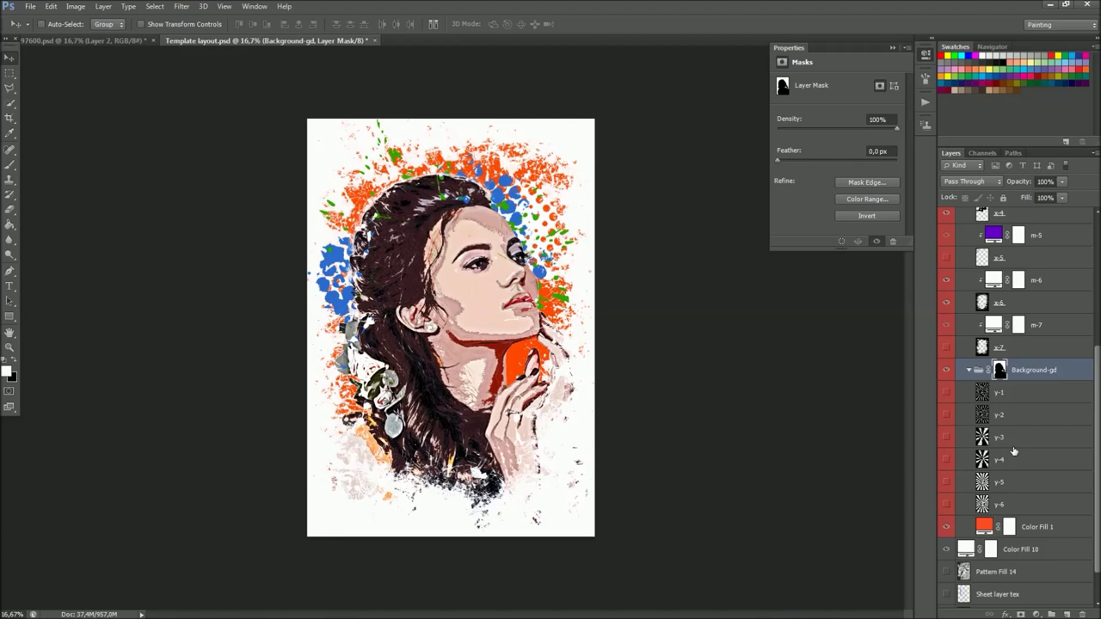
pyautogui.scroll(-3, 1015, 450)
pyautogui.click(986, 488)
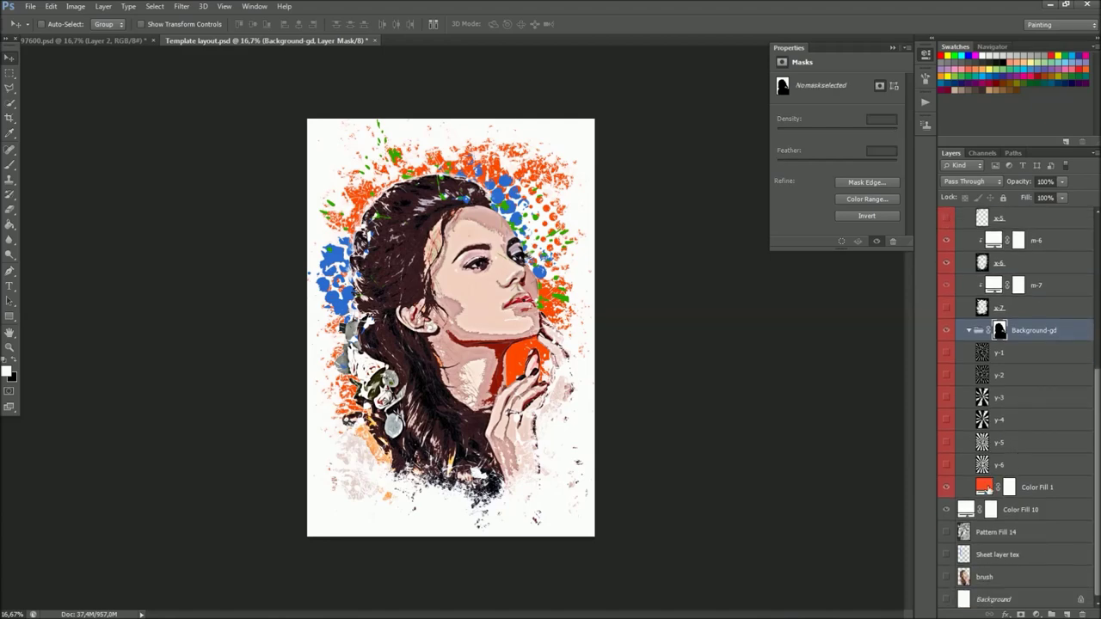
pyautogui.doubleClick(986, 489)
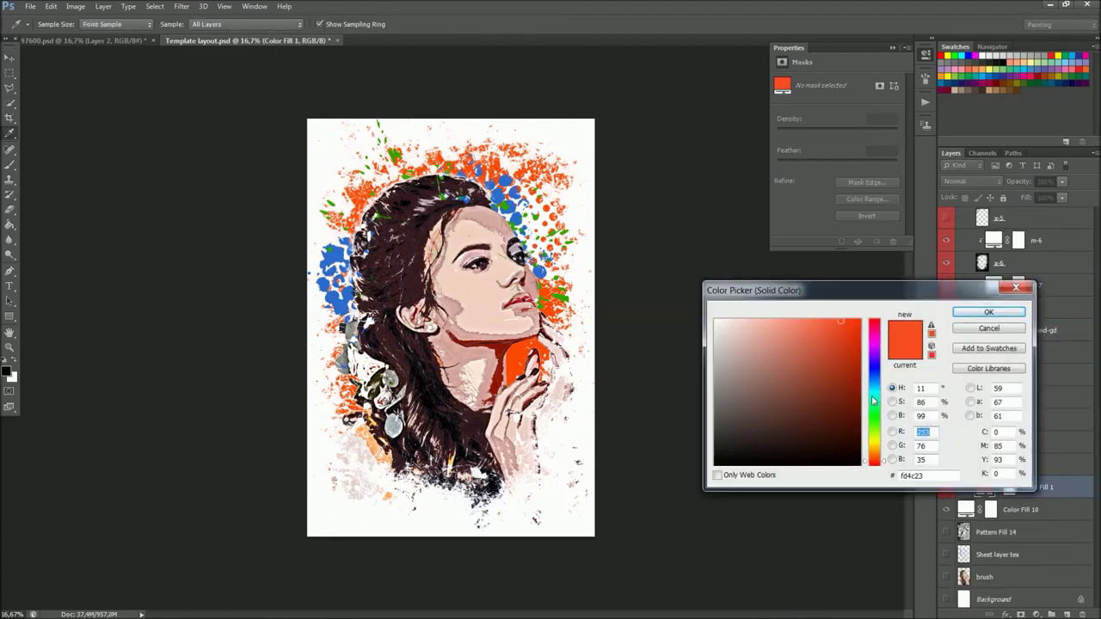
pyautogui.moveTo(865, 378); pyautogui.dragTo(858, 358)
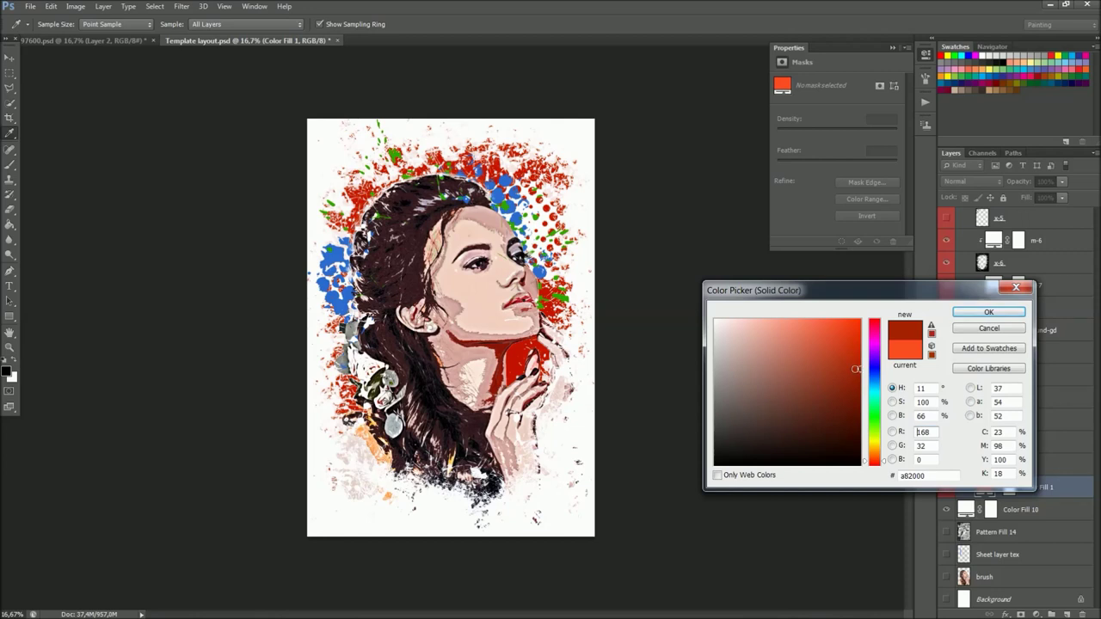
pyautogui.moveTo(875, 456); pyautogui.dragTo(875, 337)
pyautogui.click(1015, 287)
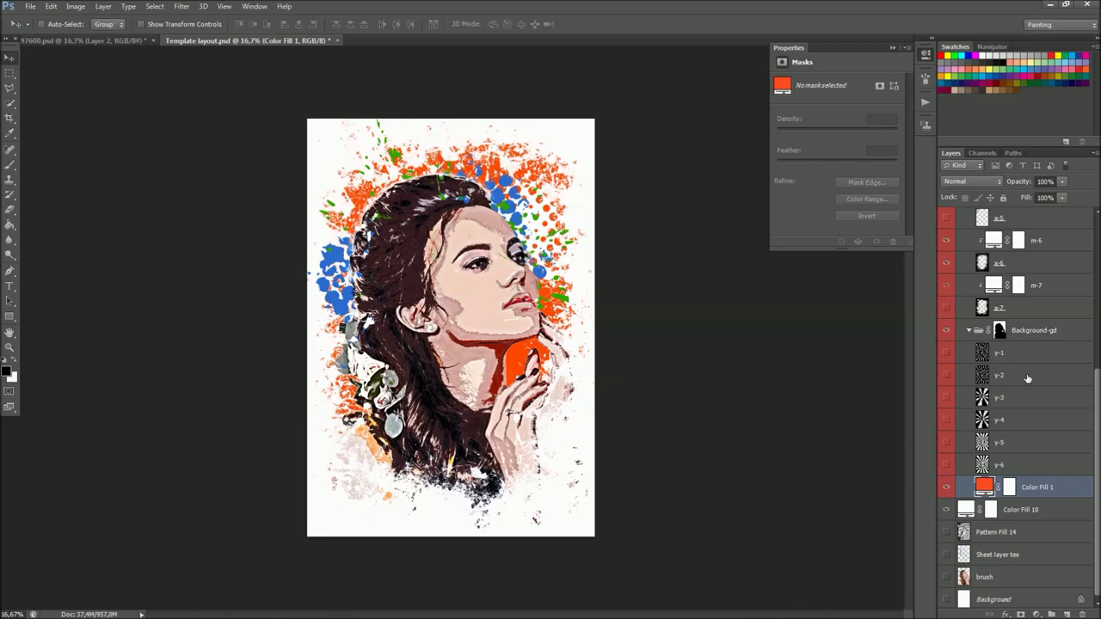
pyautogui.scroll(2, 1027, 378)
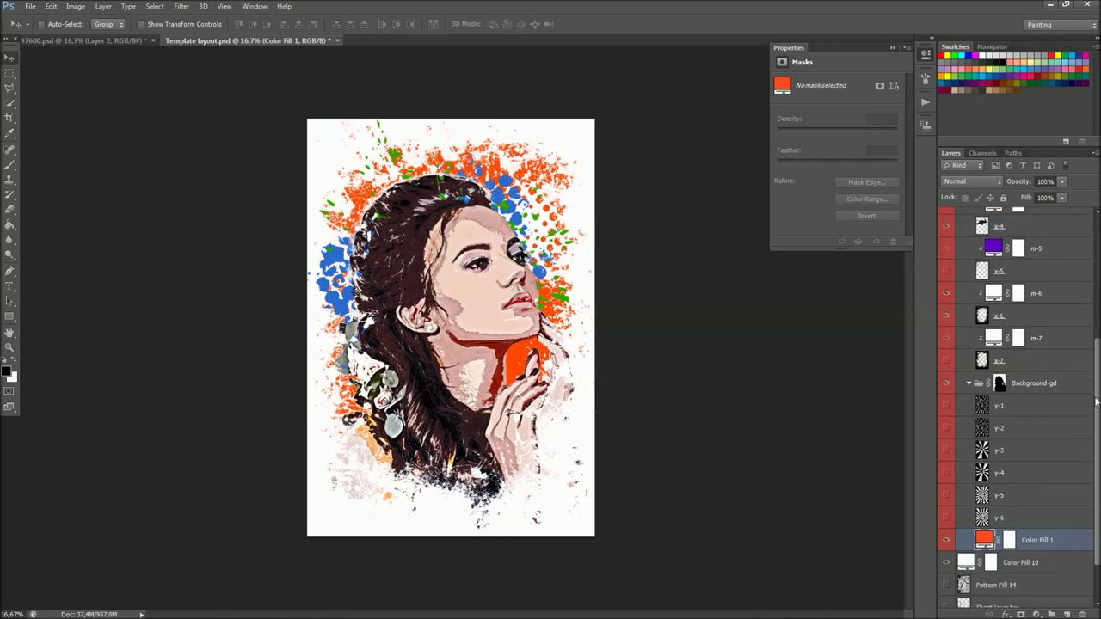